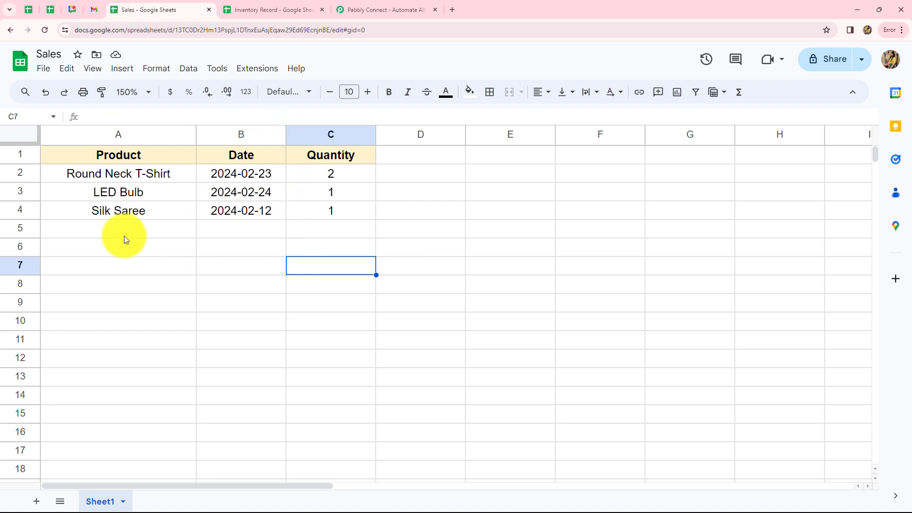
# Compare the product entries in the Sales spreadsheet with the stock units in the Inventory Record spreadsheet
pyautogui.click(250, 10)
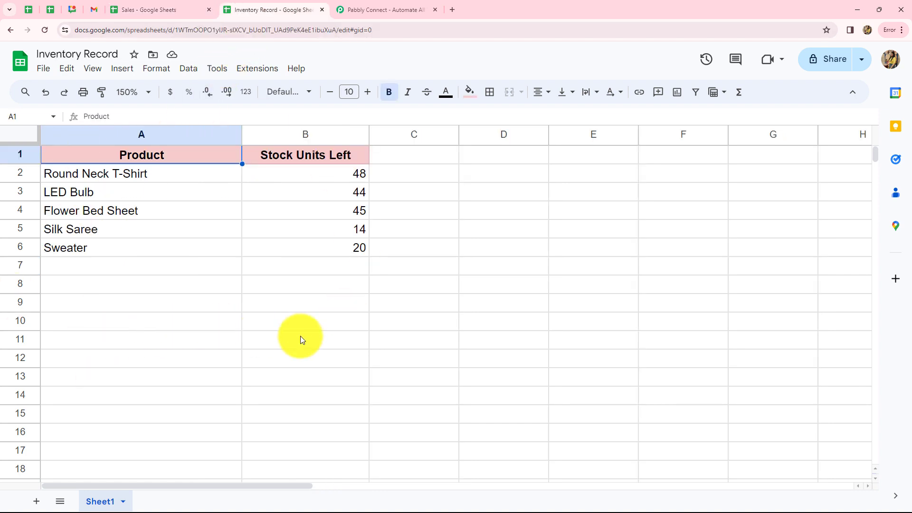
pyautogui.click(188, 10)
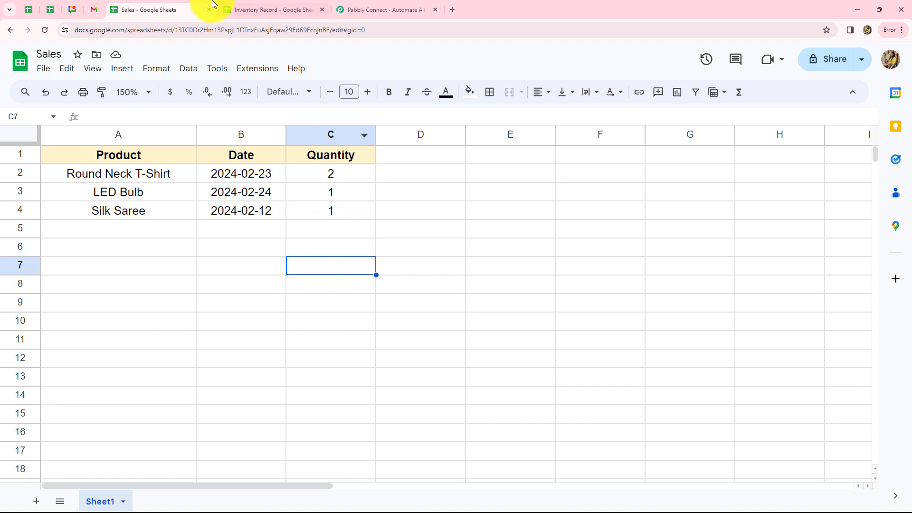
pyautogui.click(244, 9)
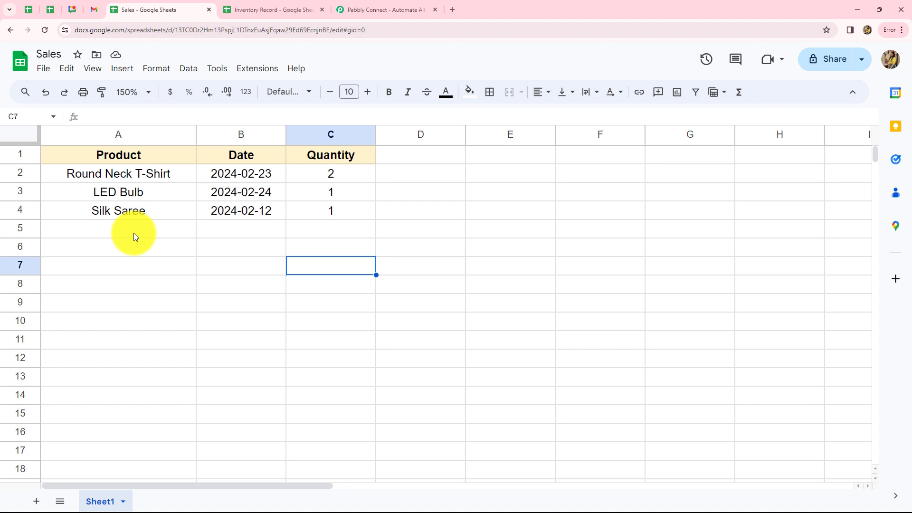
# Add a Flower Bed Sheet sale dated 2024-02-15 with quantity 2 to row 5 of Sales, checking its stock in Inventory Record
pyautogui.click(109, 229)
pyautogui.write('Flower Bed Sheet')
pyautogui.press('Return')
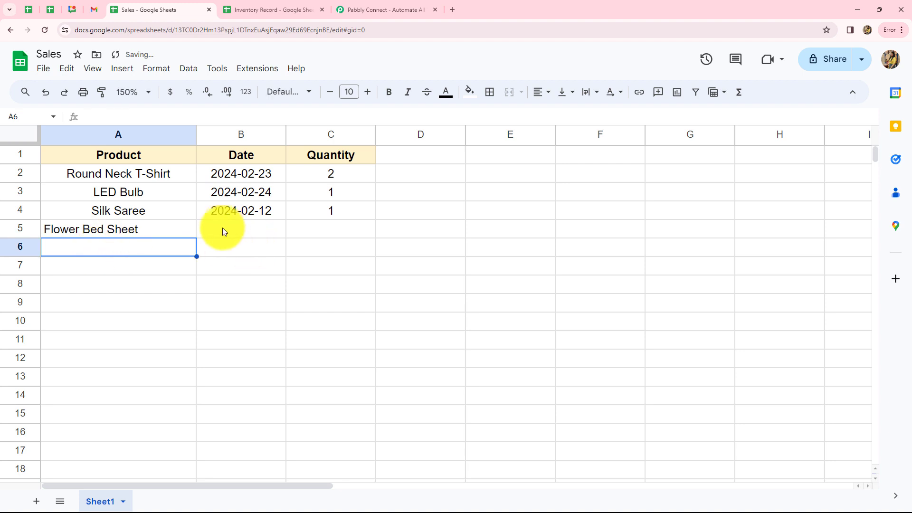
pyautogui.click(223, 230)
pyautogui.write('2024-02-15')
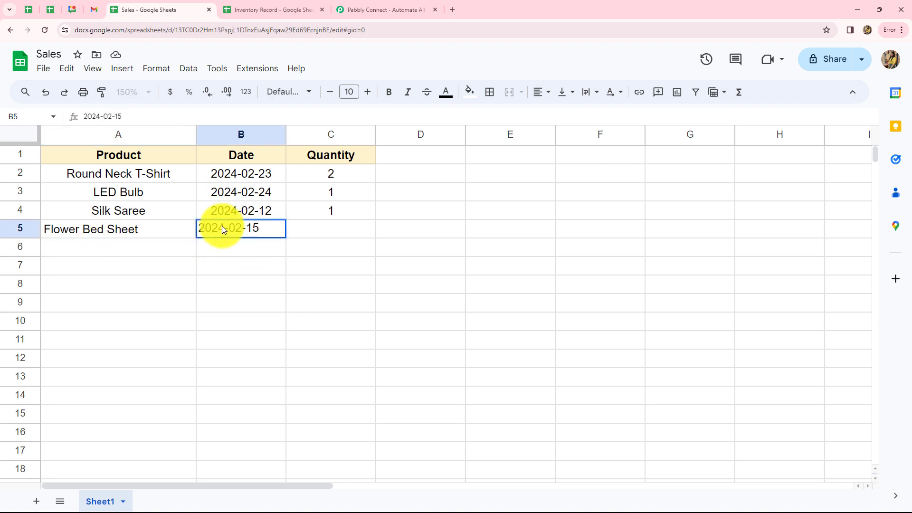
pyautogui.click(300, 232)
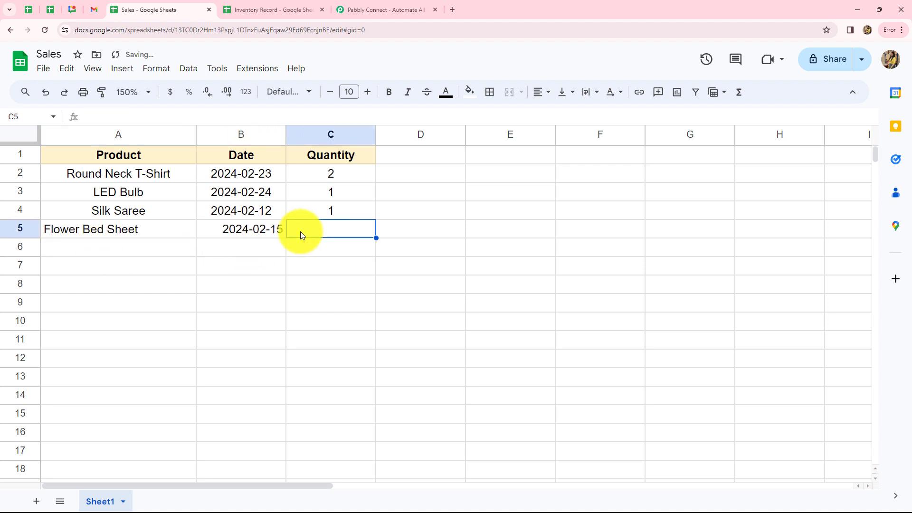
pyautogui.write('2')
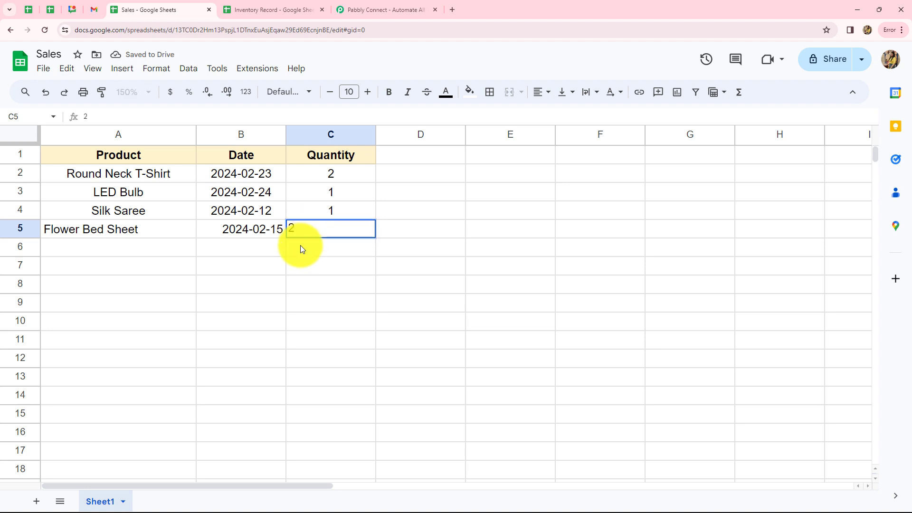
pyautogui.click(267, 9)
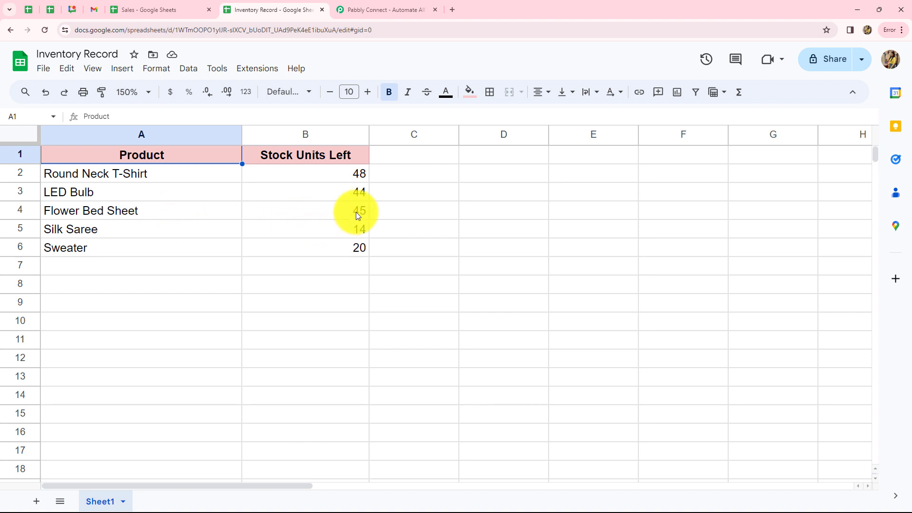
pyautogui.click(152, 9)
pyautogui.click(323, 253)
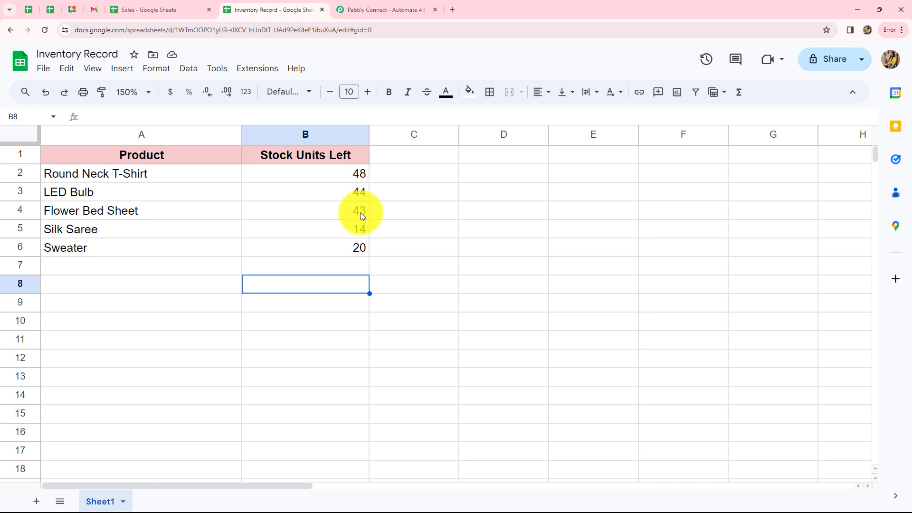
# Switch to the Pabbly website, sign in and open the Pabbly Connect dashboard
pyautogui.click(375, 9)
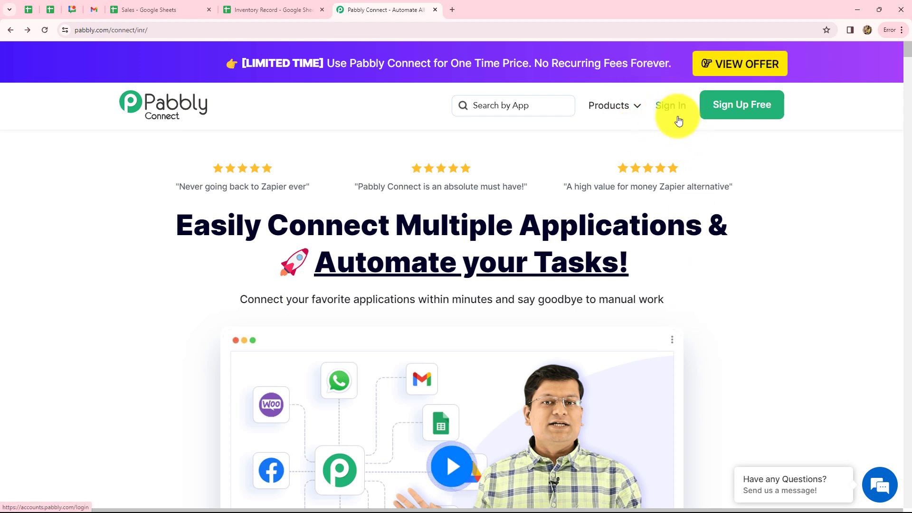
pyautogui.moveTo(228, 226); pyautogui.dragTo(704, 293)
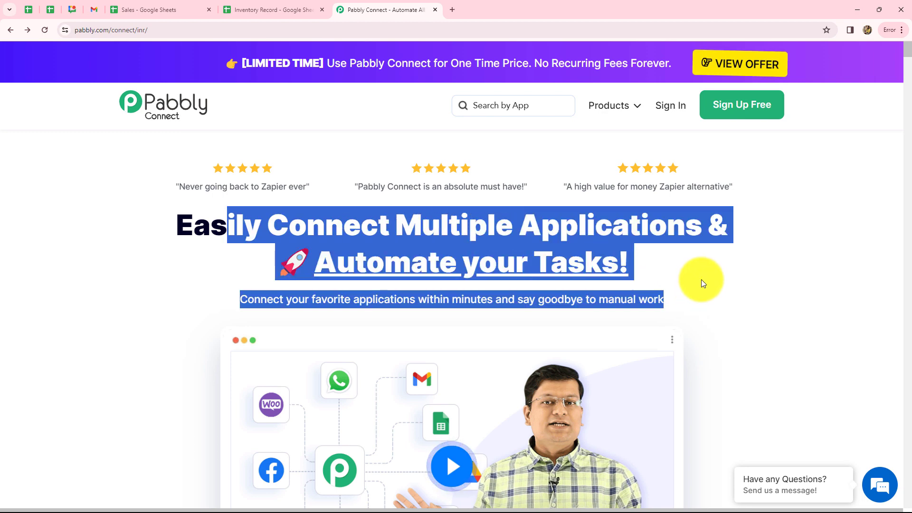
pyautogui.click(701, 280)
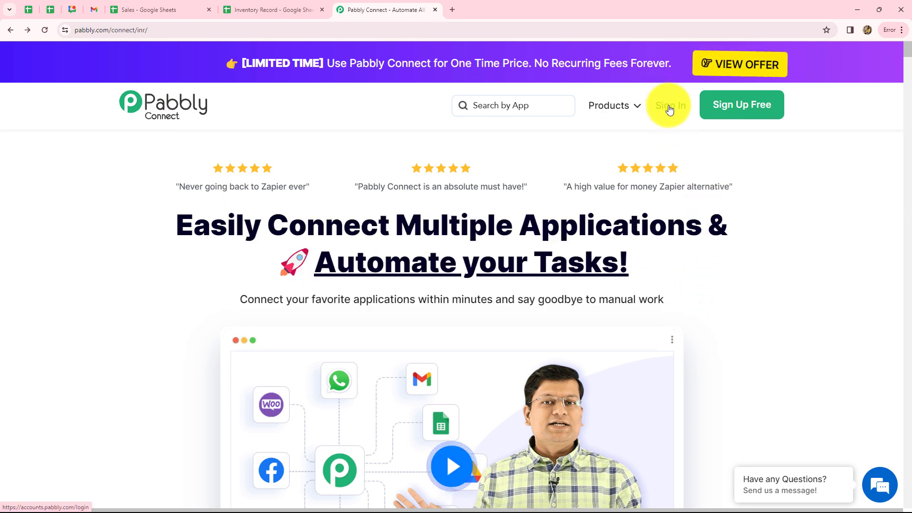
pyautogui.click(669, 108)
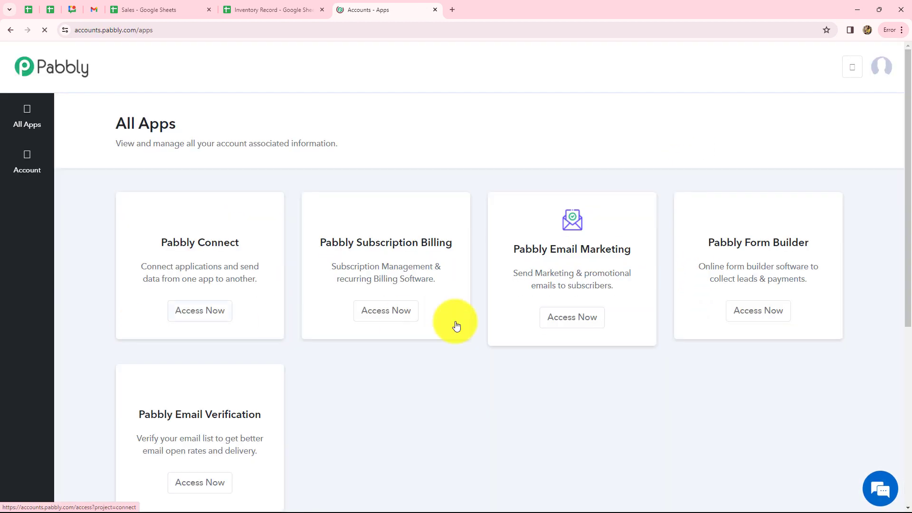
pyautogui.scroll(-1, 351, 443)
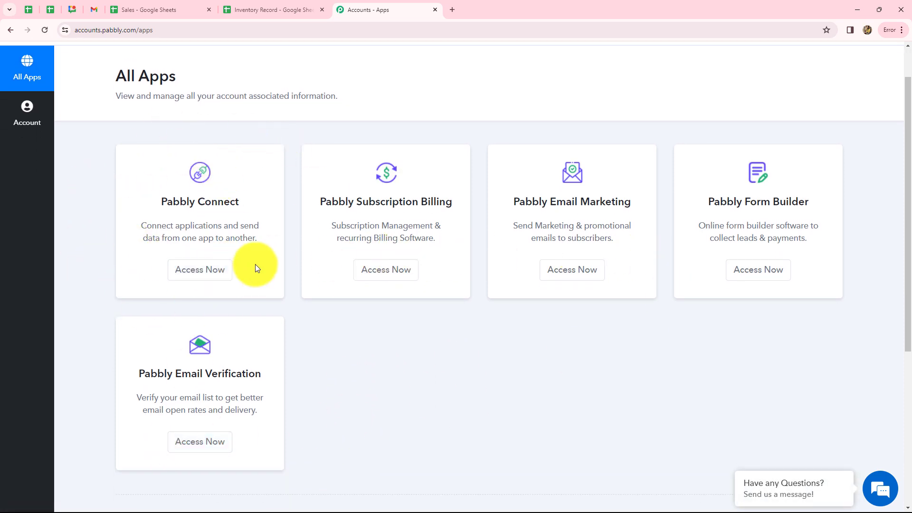
pyautogui.moveTo(160, 202); pyautogui.dragTo(252, 203)
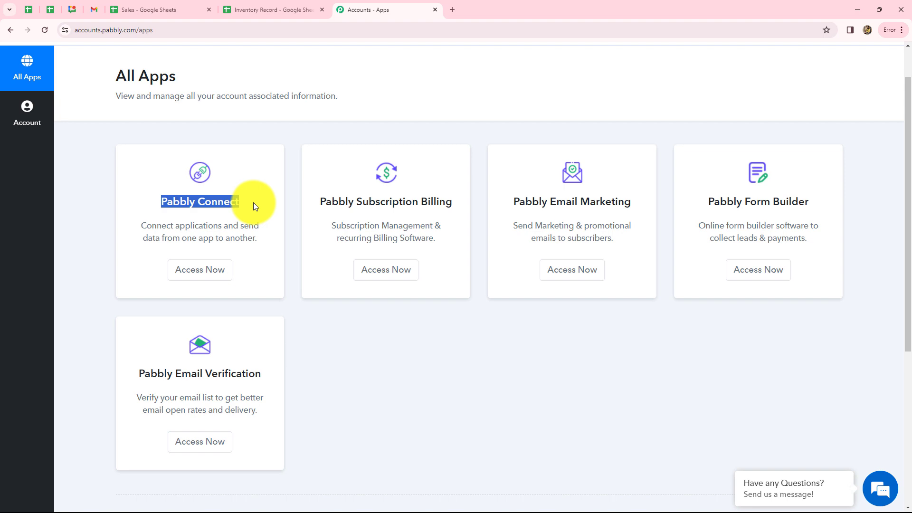
pyautogui.click(210, 270)
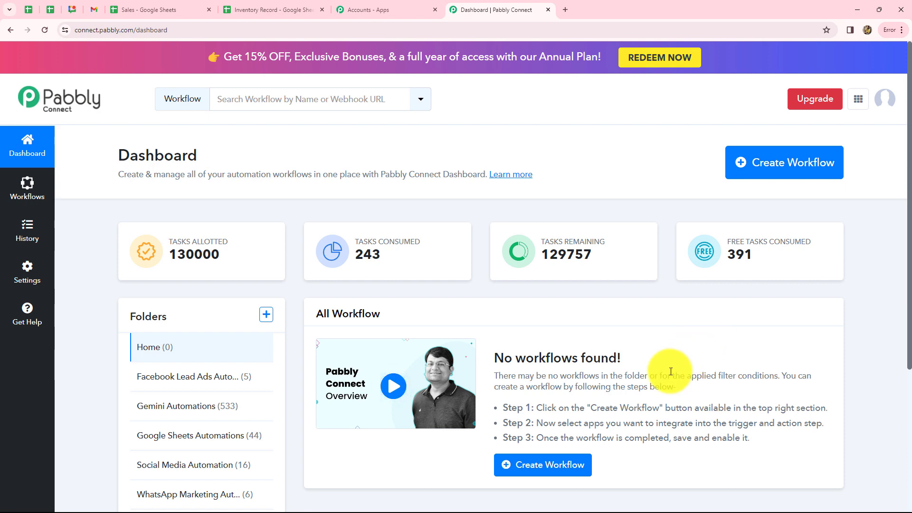
# Create a workflow named "Sync Google Sheets Automatically" in the Google Sheets Automations folder
pyautogui.scroll(-3, 672, 369)
pyautogui.scroll(3, 660, 379)
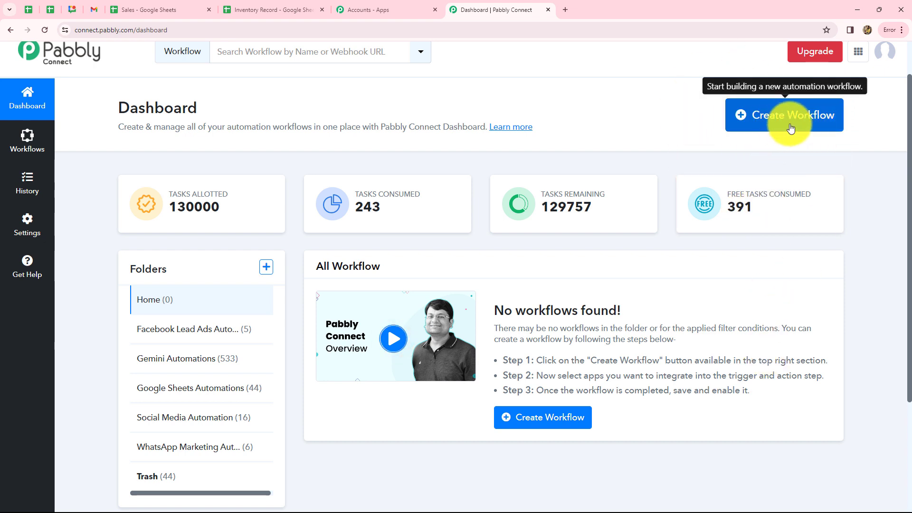
pyautogui.click(806, 129)
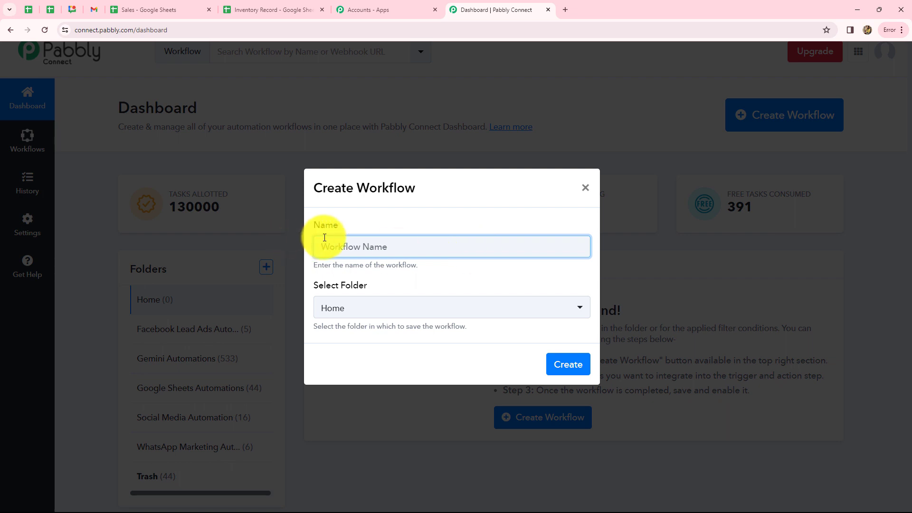
pyautogui.write('Sync Google Sheets Automatically')
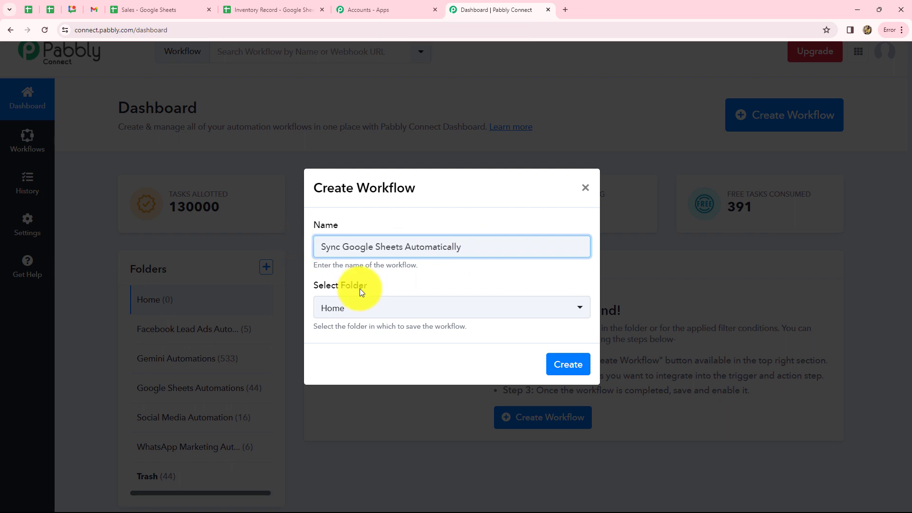
pyautogui.click(368, 314)
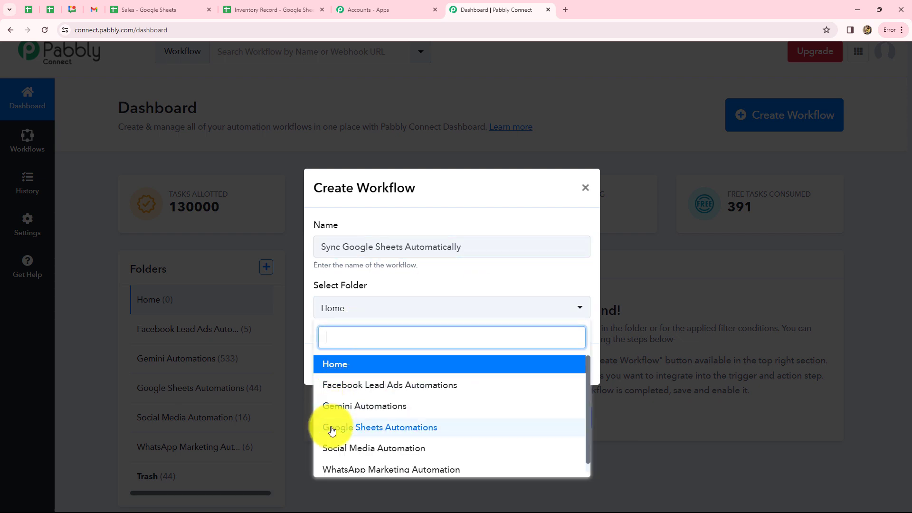
pyautogui.click(392, 430)
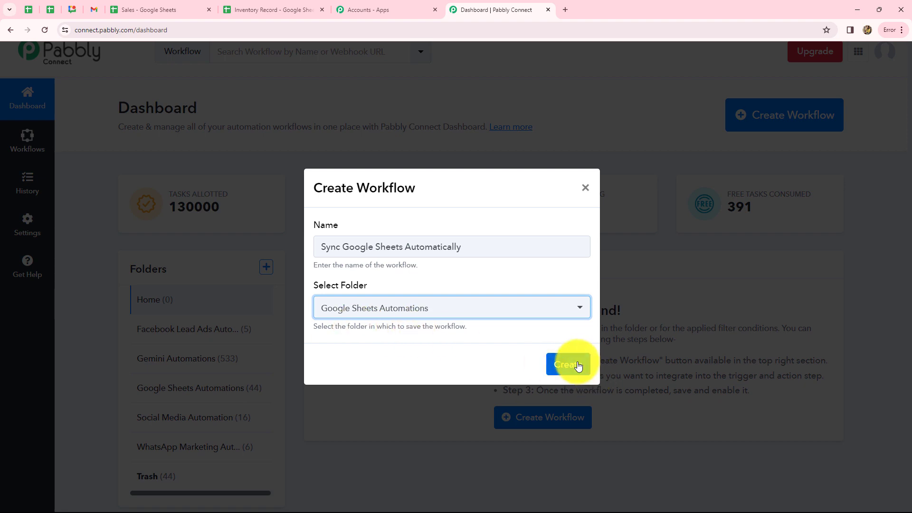
pyautogui.click(568, 364)
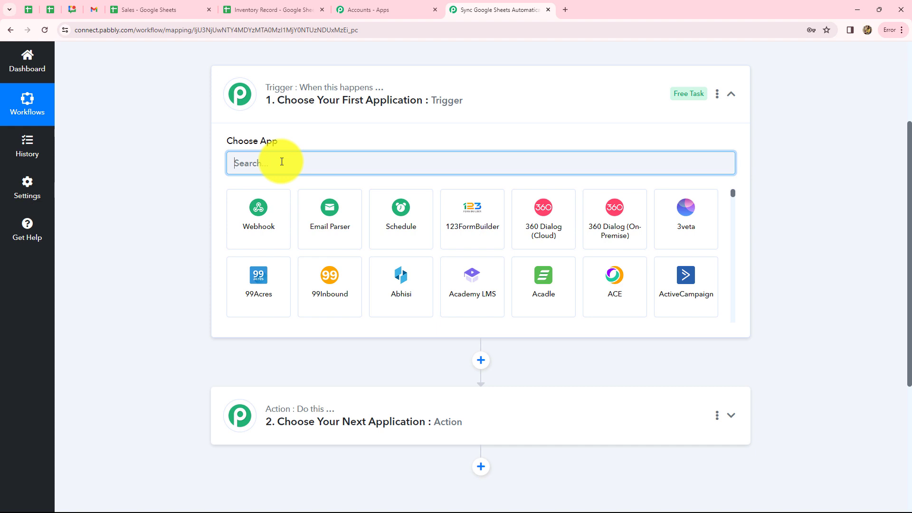
# Set the workflow's trigger to Google Sheets with the New or Updated Spreadsheet Row event
pyautogui.press('capslock')
pyautogui.write('Googl')
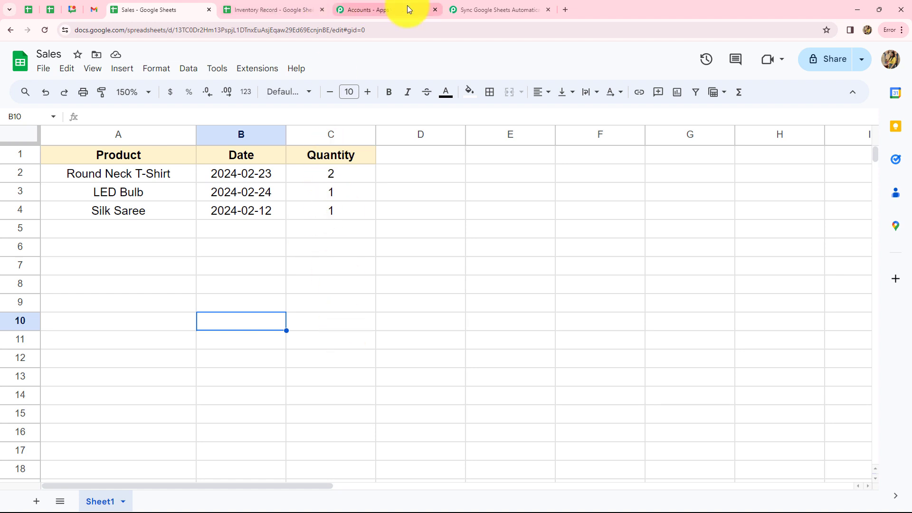
pyautogui.click(477, 6)
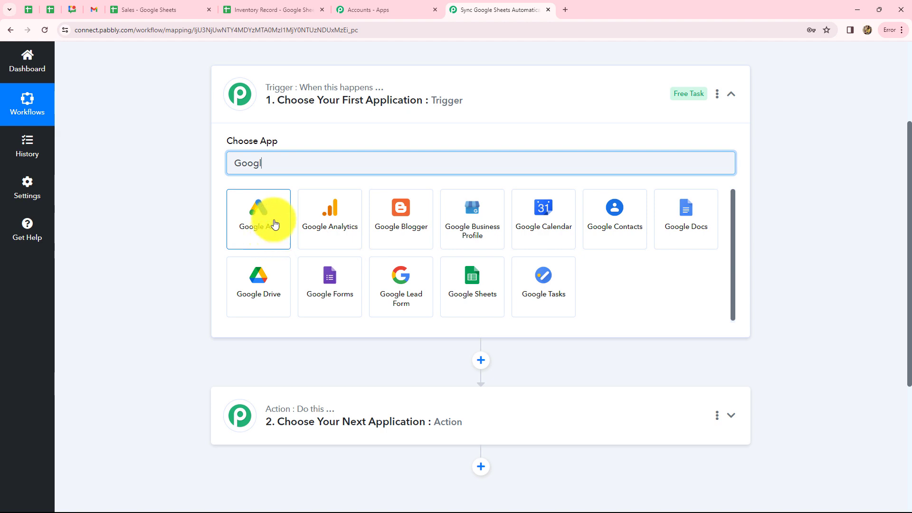
pyautogui.click(464, 276)
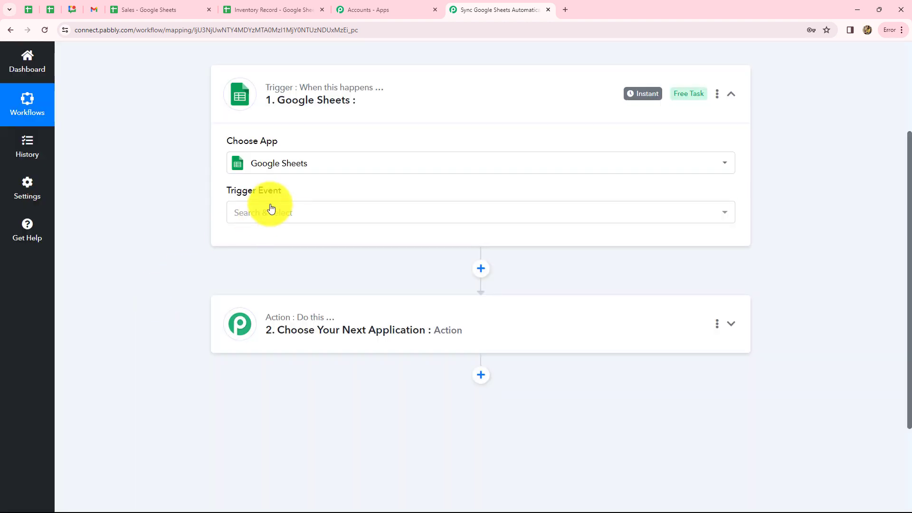
pyautogui.click(247, 209)
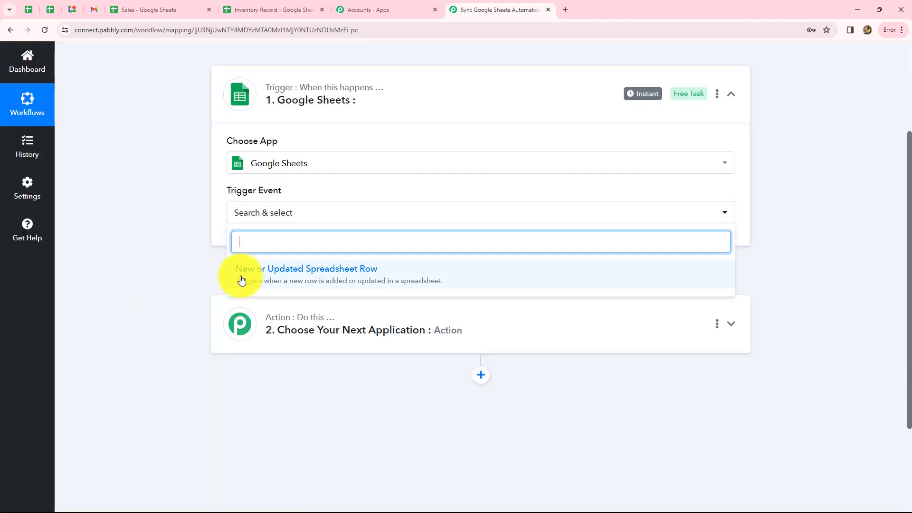
pyautogui.click(350, 282)
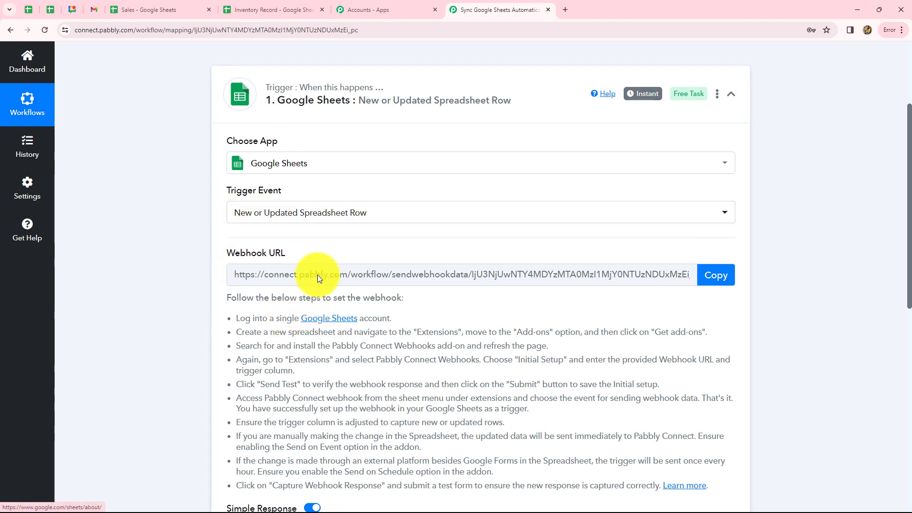
# Review the webhook setup instructions for the Google Sheets trigger and copy its webhook URL
pyautogui.click(151, 15)
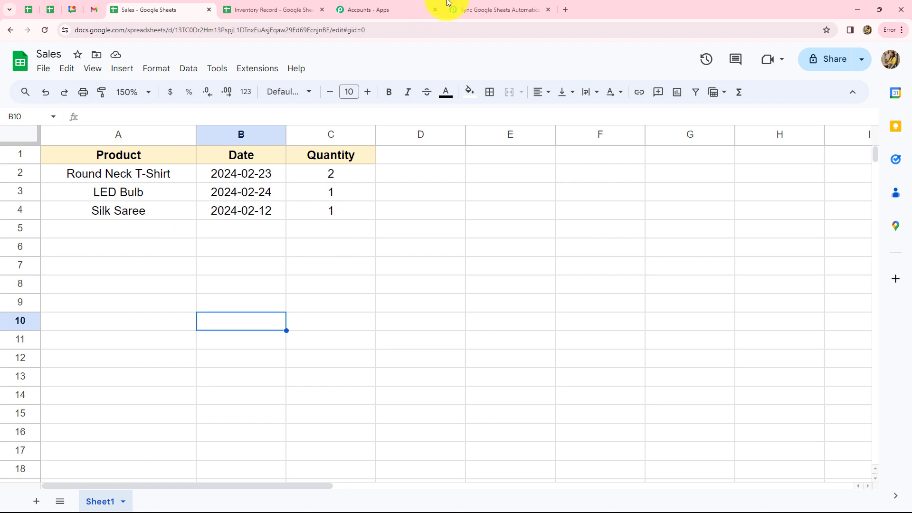
pyautogui.click(458, 10)
pyautogui.scroll(-3, 483, 340)
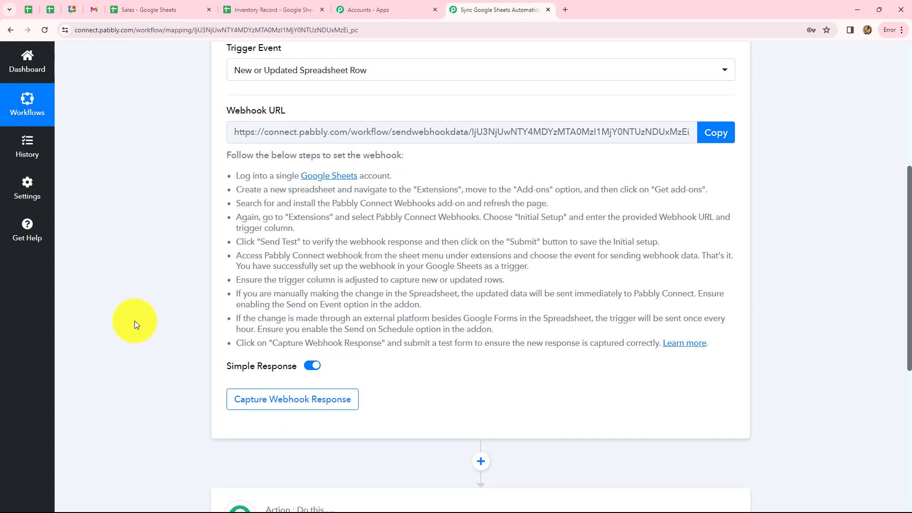
pyautogui.moveTo(250, 110)
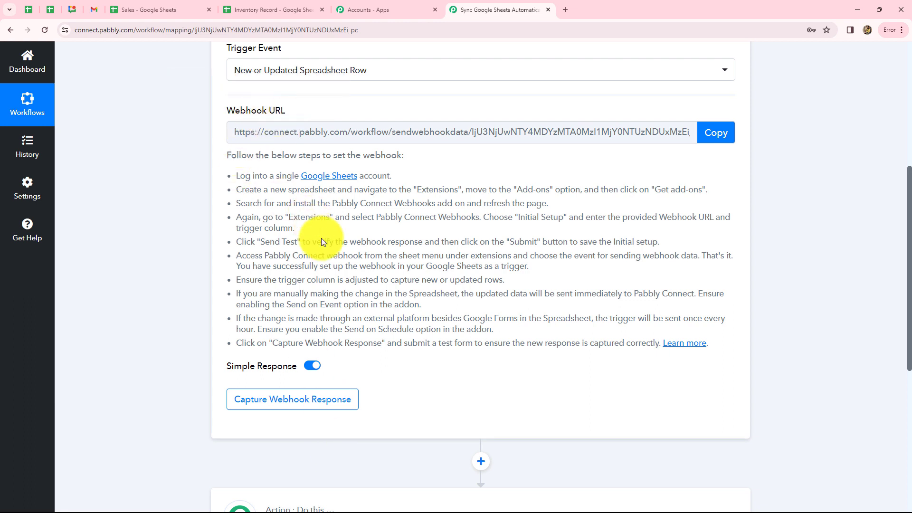
pyautogui.moveTo(245, 174); pyautogui.dragTo(603, 368)
pyautogui.click(344, 164)
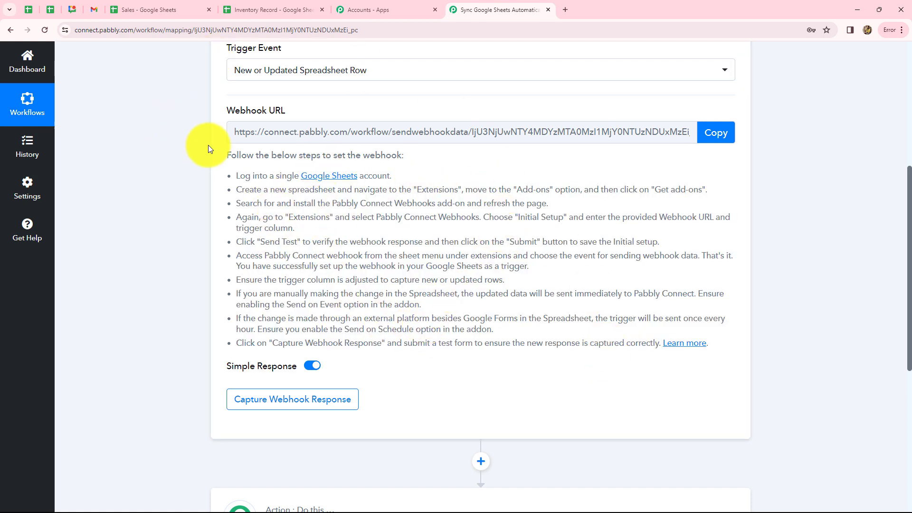
pyautogui.click(715, 132)
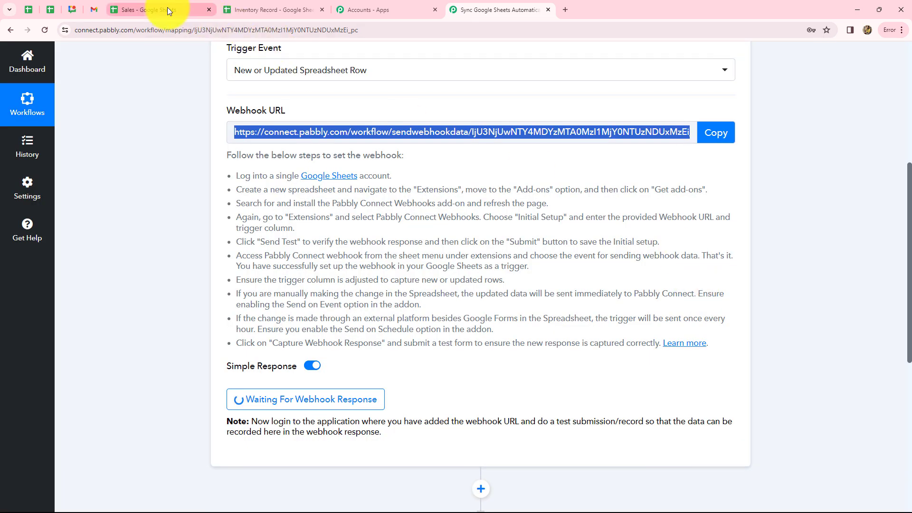
# Switch to the Sales spreadsheet and open the Google Workspace Marketplace for getting add-ons
pyautogui.click(168, 7)
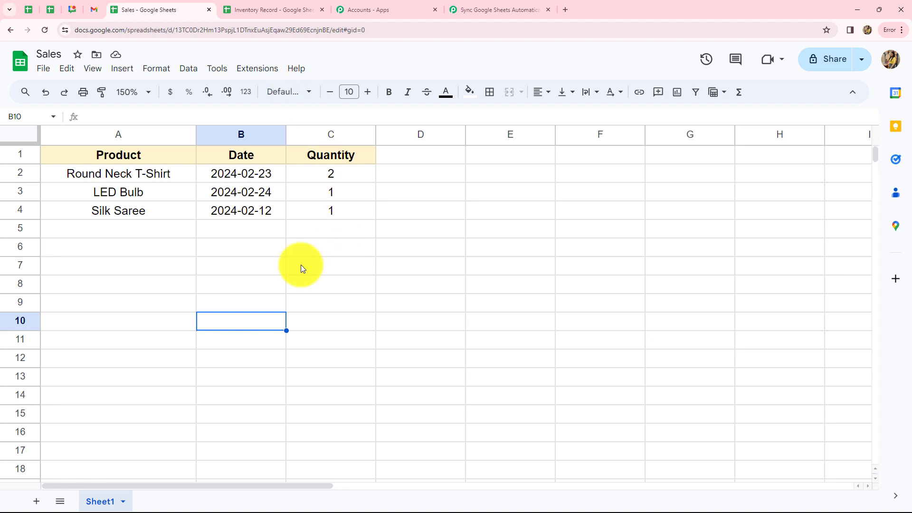
pyautogui.click(252, 69)
pyautogui.moveTo(252, 89)
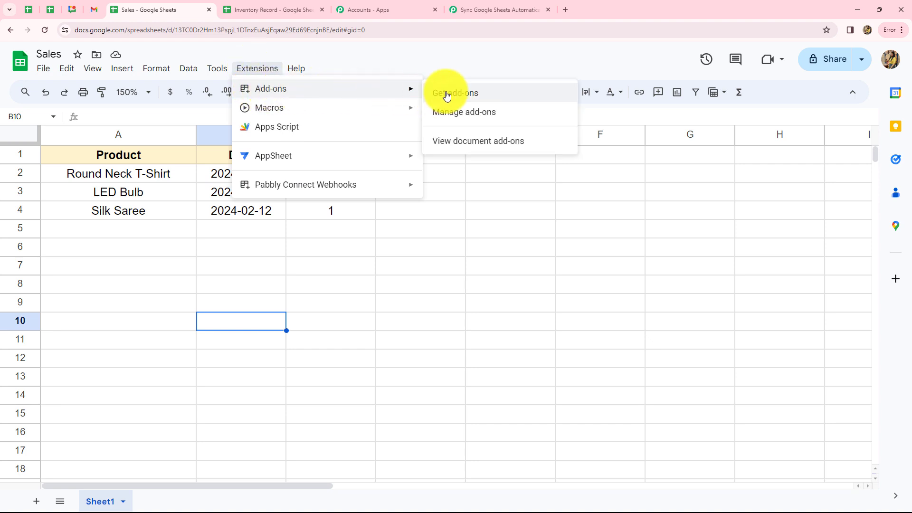
pyautogui.click(429, 95)
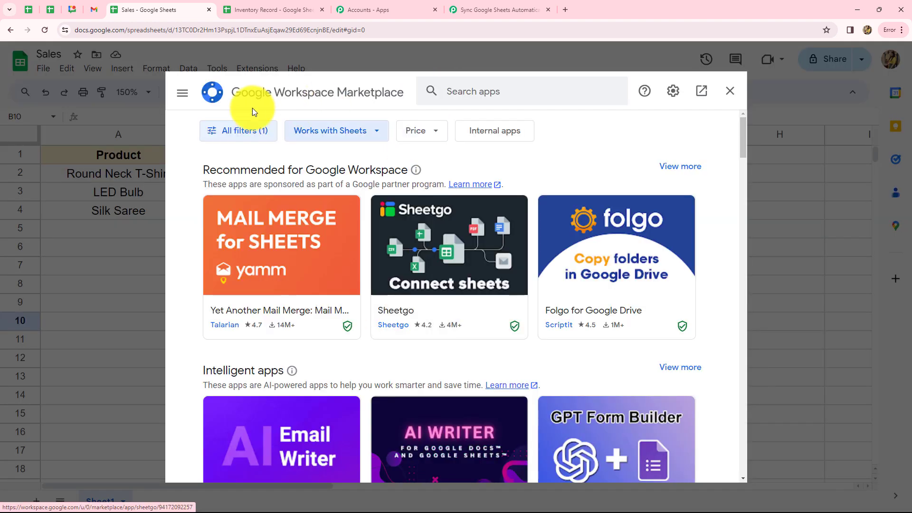
# Search the Google Workspace Marketplace for the Pabbly Connect Webhooks add-on, check its listing, and close the marketplace
pyautogui.click(466, 89)
pyautogui.write('P')
pyautogui.press('capslock')
pyautogui.write('abb')
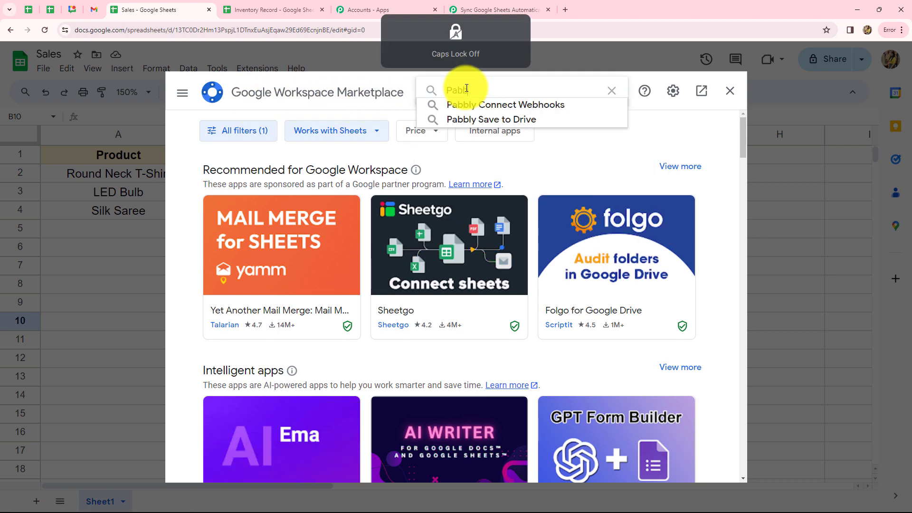
pyautogui.click(463, 105)
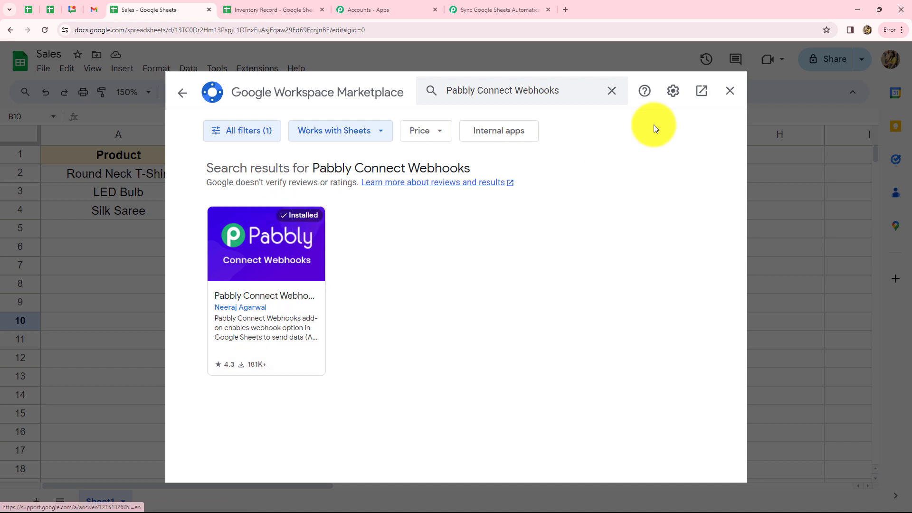
pyautogui.click(730, 92)
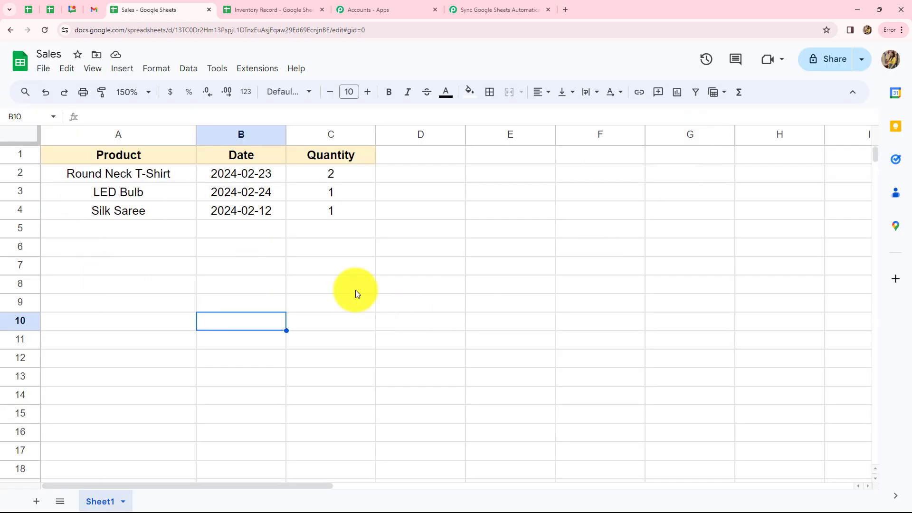
# In the Pabbly Connect Webhooks initial setup for Sheet1, paste the copied webhook URL and set the trigger column to C
pyautogui.click(253, 72)
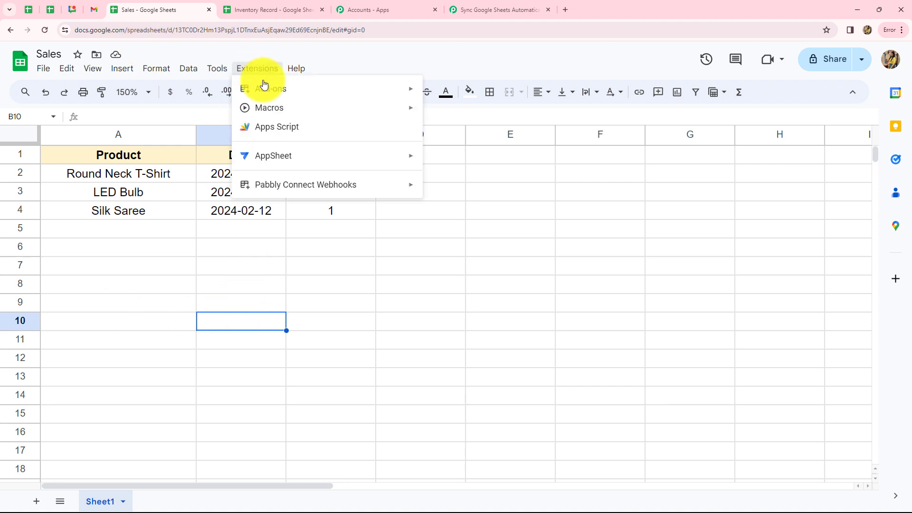
pyautogui.moveTo(280, 186)
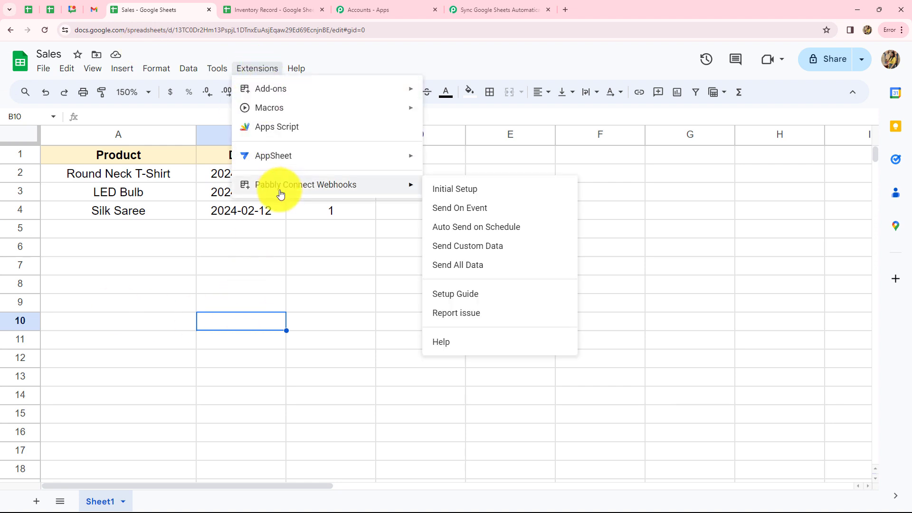
pyautogui.click(441, 193)
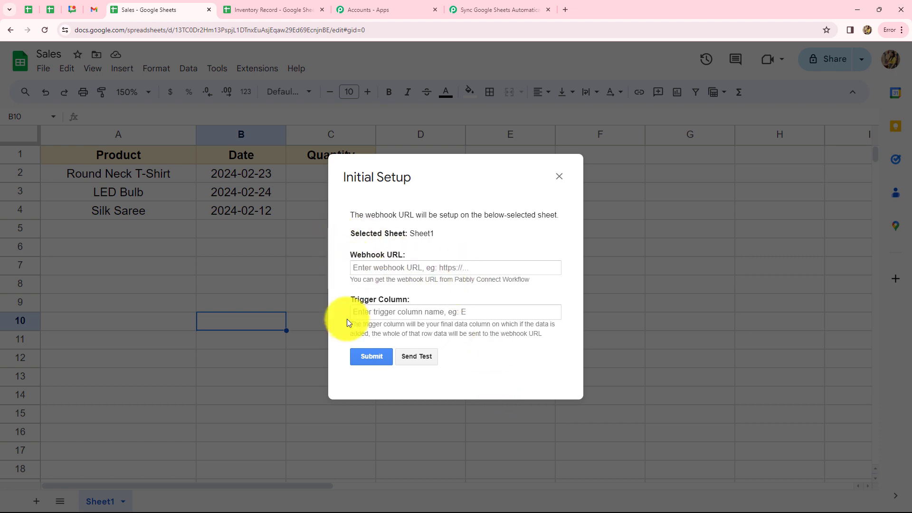
pyautogui.click(408, 267)
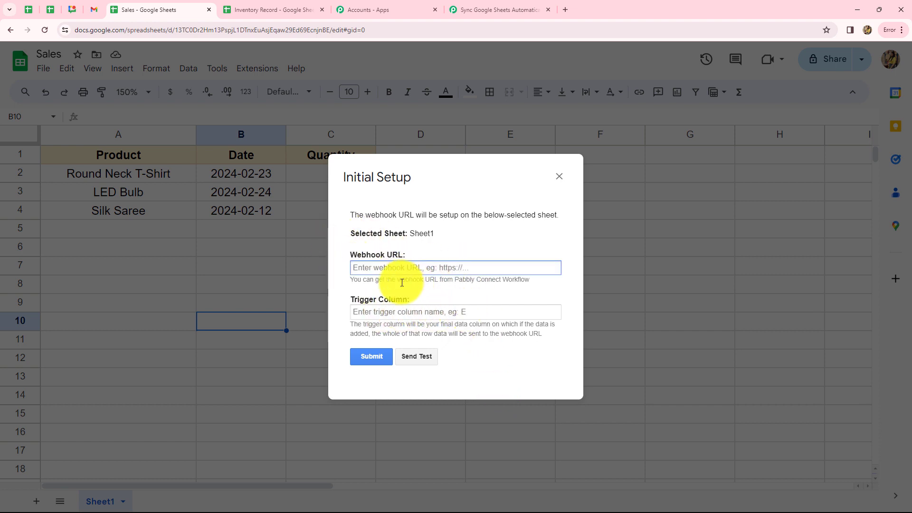
pyautogui.hotkey('ctrl', 'v')
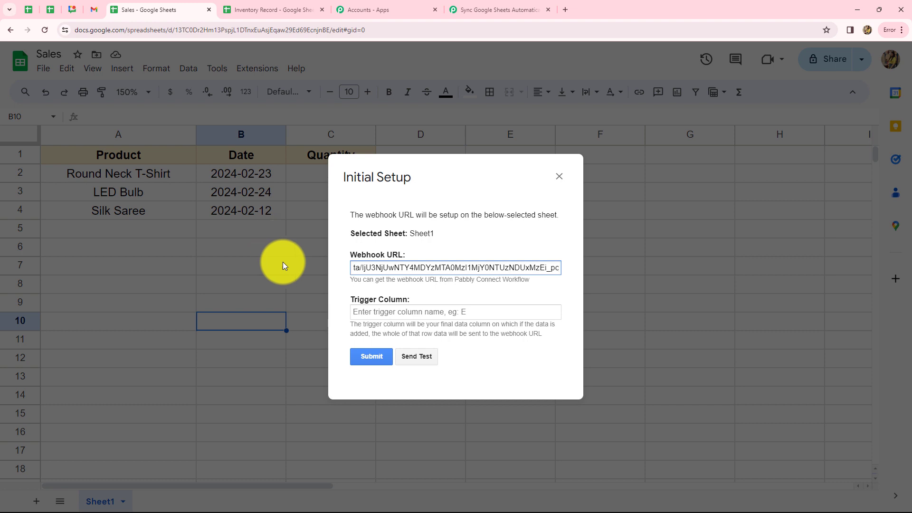
pyautogui.click(360, 312)
pyautogui.press('capslock')
pyautogui.write('C')
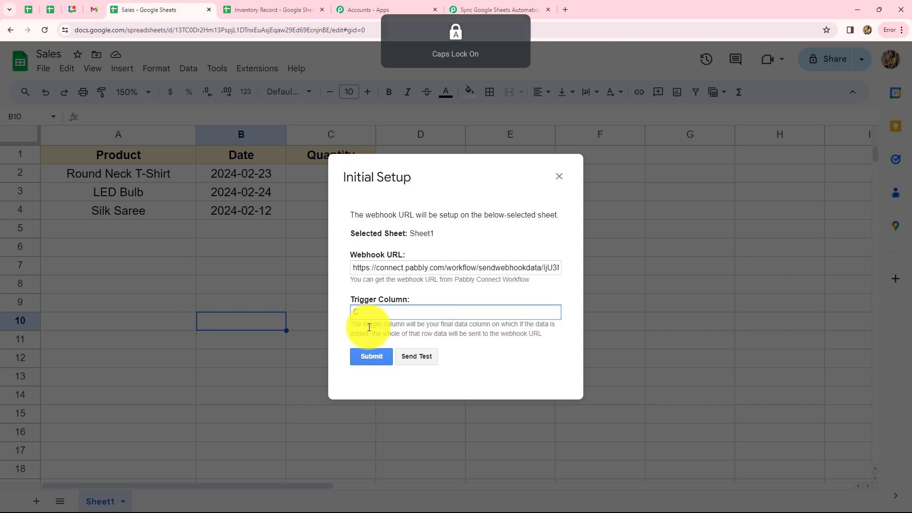
# Send test data from the webhook's initial setup, then submit the configuration and close the dialog
pyautogui.click(418, 354)
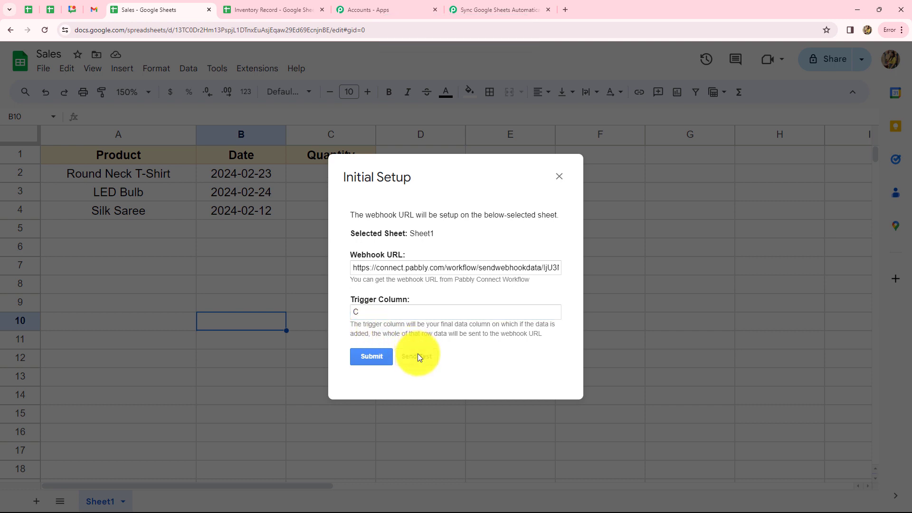
pyautogui.scroll(-1, 454, 344)
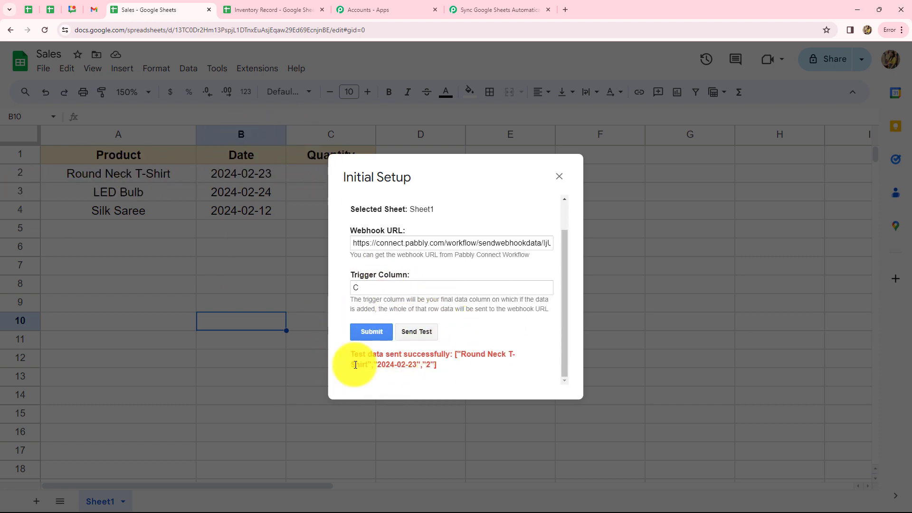
pyautogui.click(377, 331)
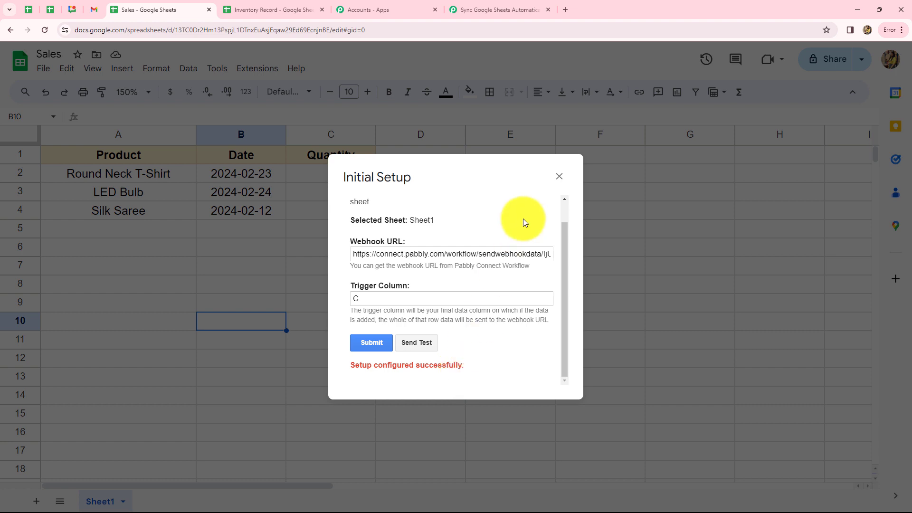
pyautogui.click(559, 176)
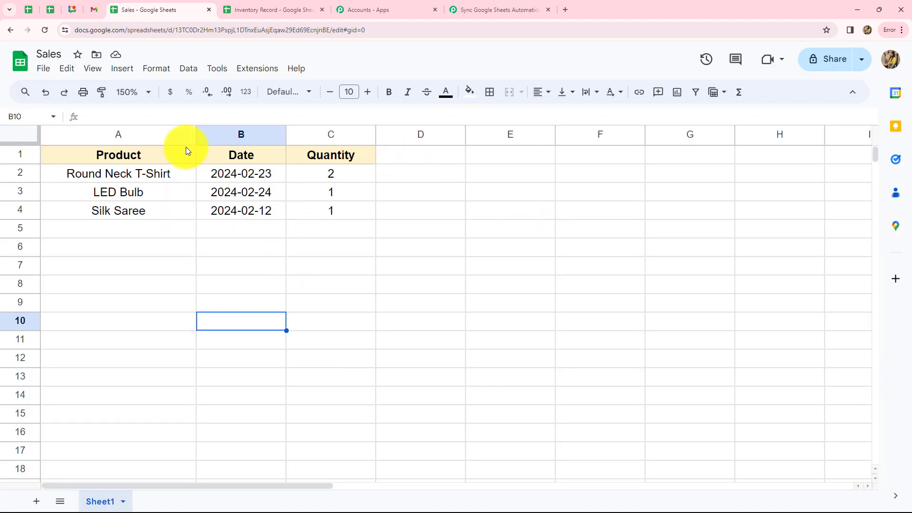
# Enable the Send On Event option of Pabbly Connect Webhooks for the Sales spreadsheet
pyautogui.click(258, 72)
pyautogui.moveTo(272, 188)
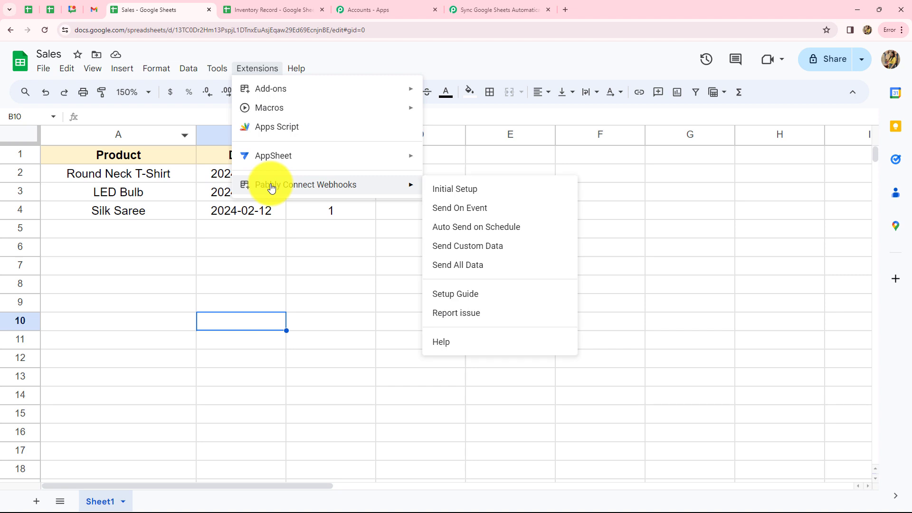
pyautogui.click(445, 210)
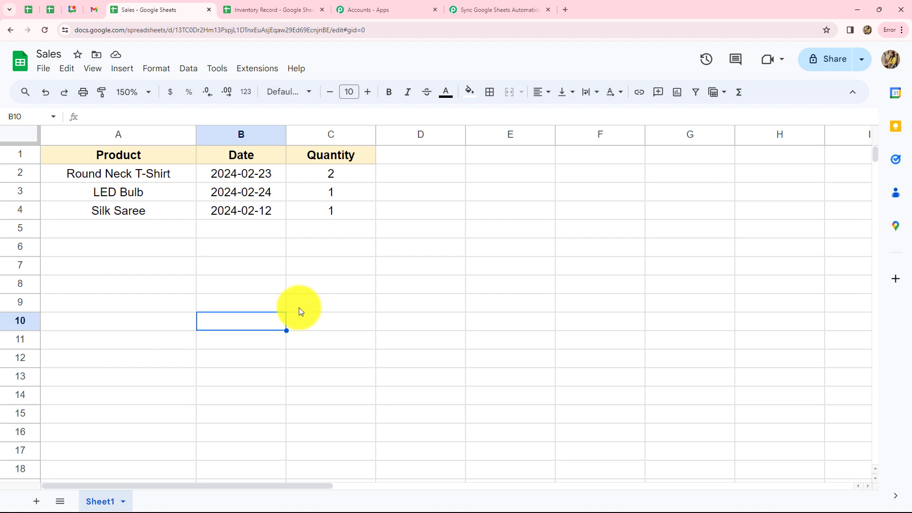
# Switch to the Pabbly Connect workflow and review the response data captured by the Google Sheets trigger
pyautogui.click(480, 10)
pyautogui.scroll(-1, 822, 344)
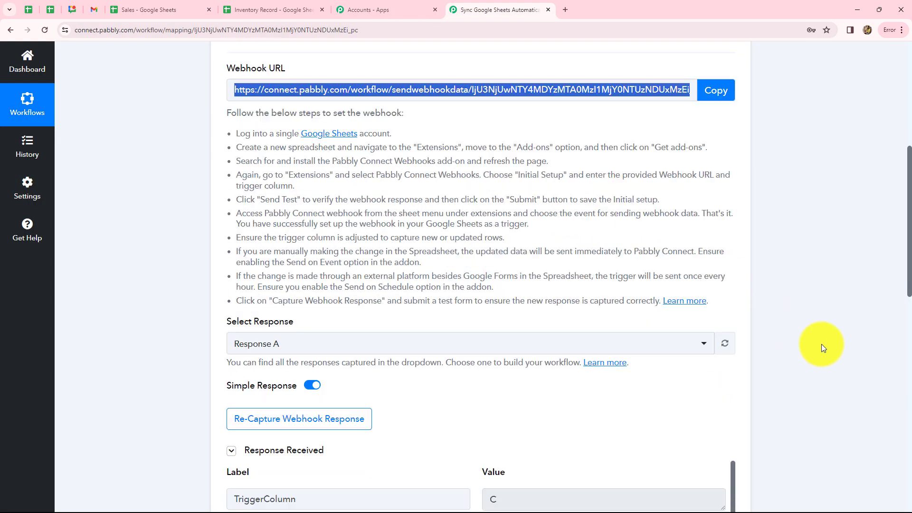
pyautogui.scroll(-10, 821, 344)
pyautogui.scroll(2, 818, 338)
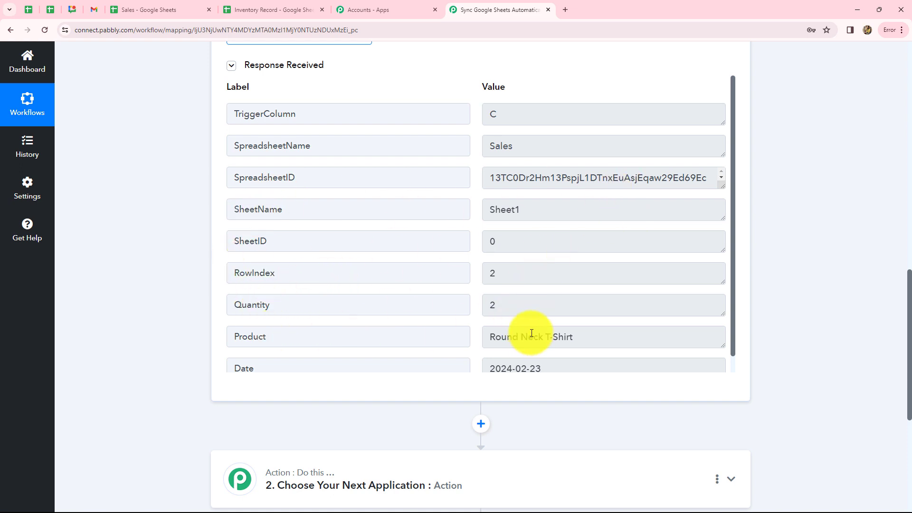
pyautogui.scroll(-1, 531, 333)
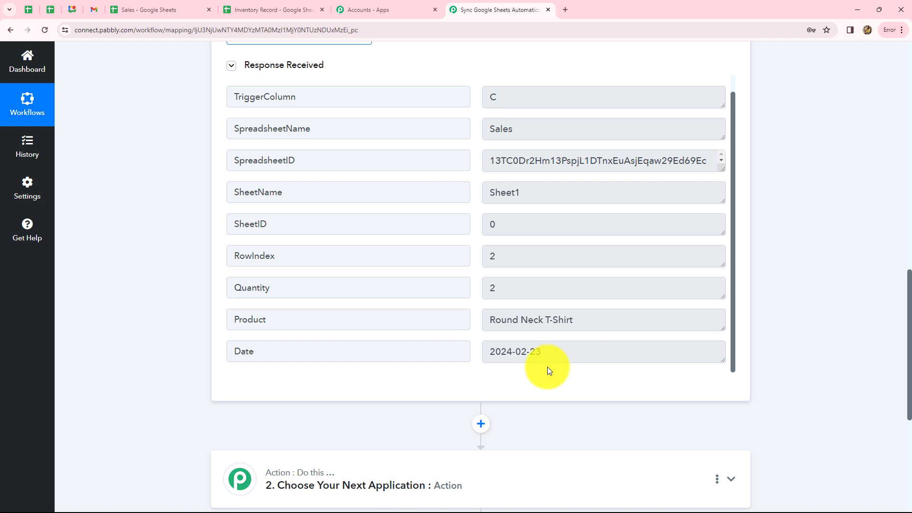
pyautogui.scroll(1, 547, 367)
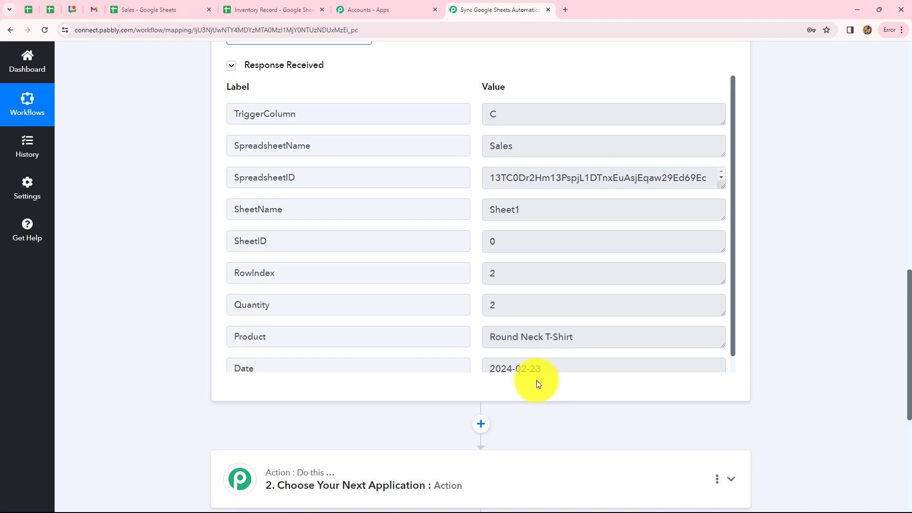
# Compare the product entries in the Sales spreadsheet with the stock units listed in the Inventory Record spreadsheet
pyautogui.click(176, 8)
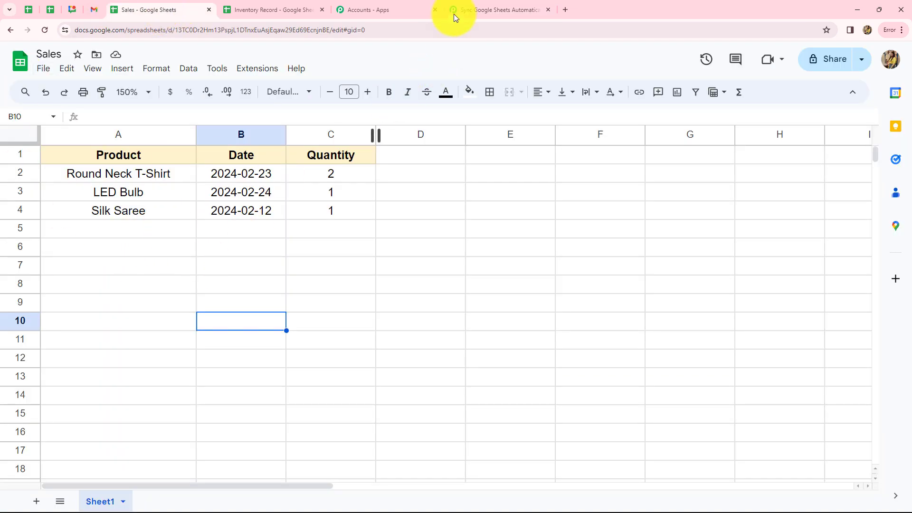
pyautogui.click(235, 11)
pyautogui.click(157, 13)
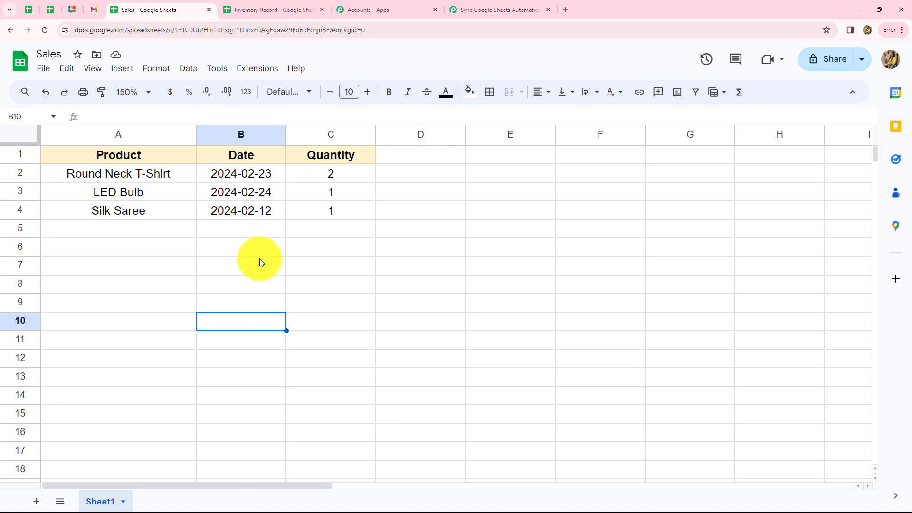
pyautogui.hotkey('ctrl', 'Tab')
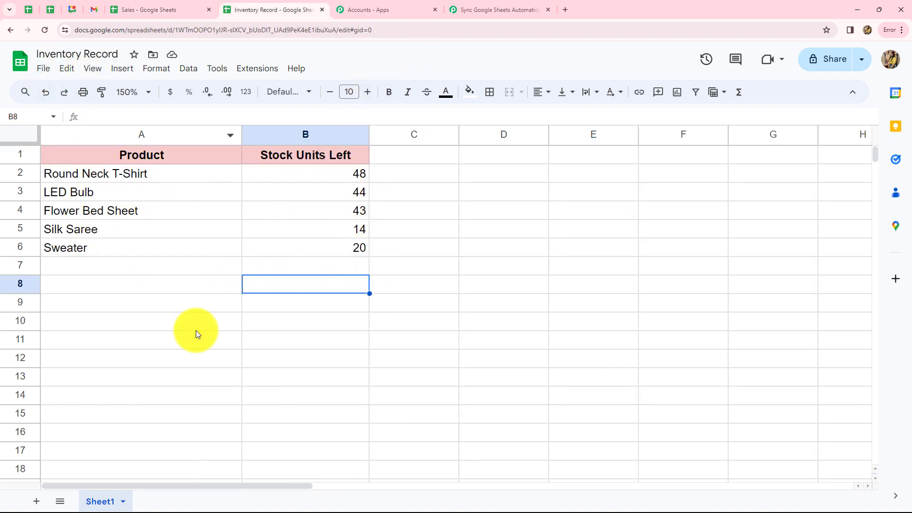
# Back in the workflow, set the action step to Google Sheets with the Lookup Spreadsheet Rows V1 event
pyautogui.click(467, 4)
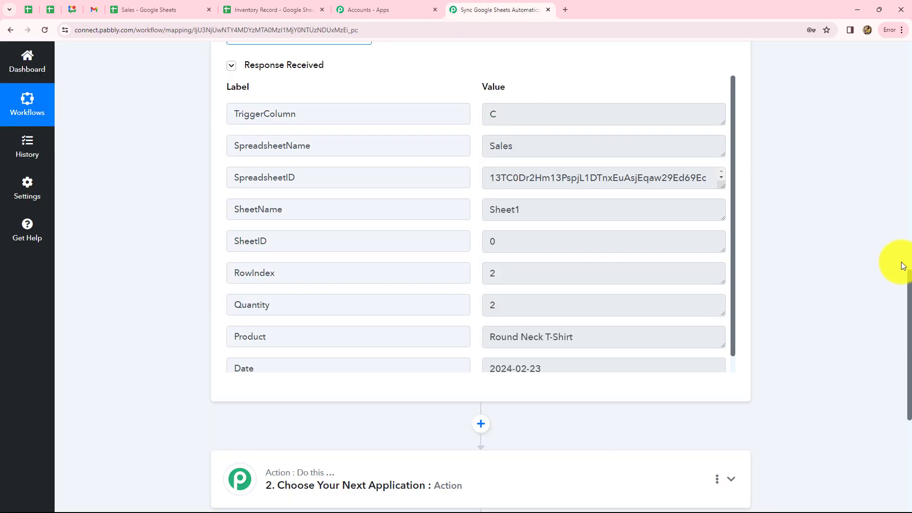
pyautogui.scroll(-3, 904, 273)
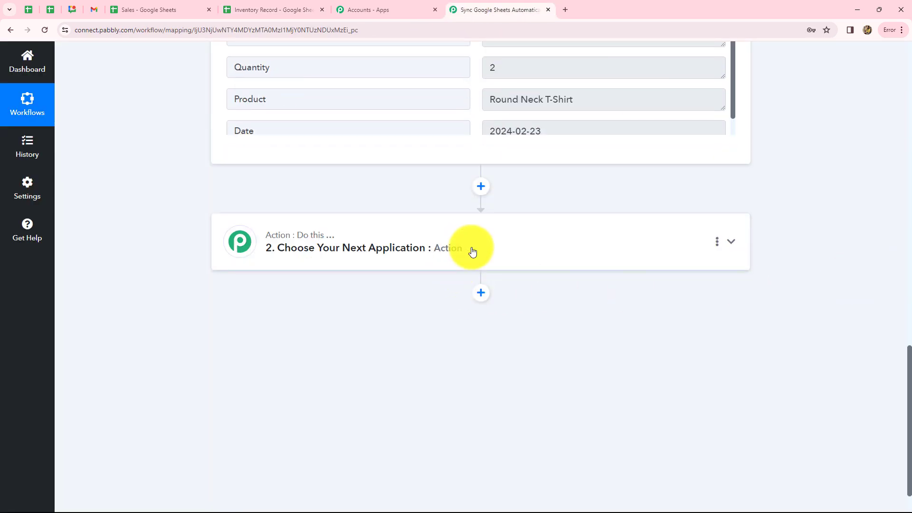
pyautogui.click(472, 252)
pyautogui.write('Goo')
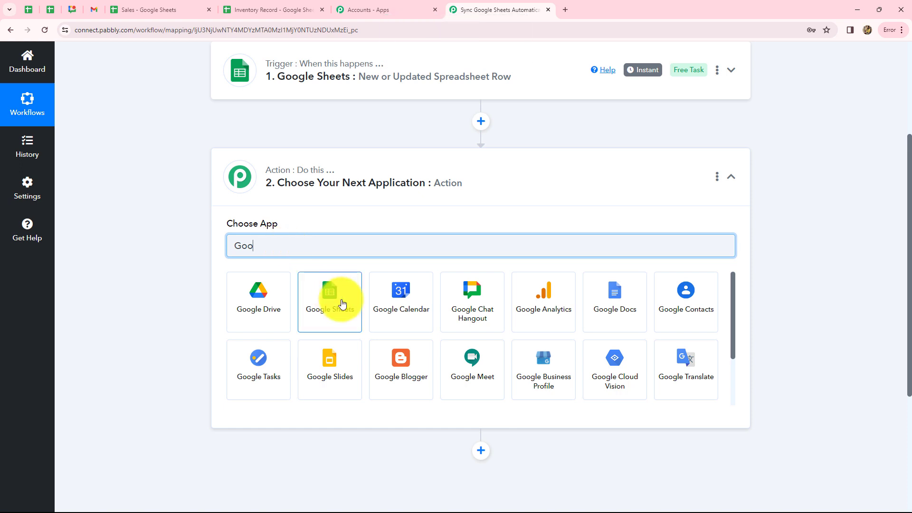
pyautogui.click(342, 304)
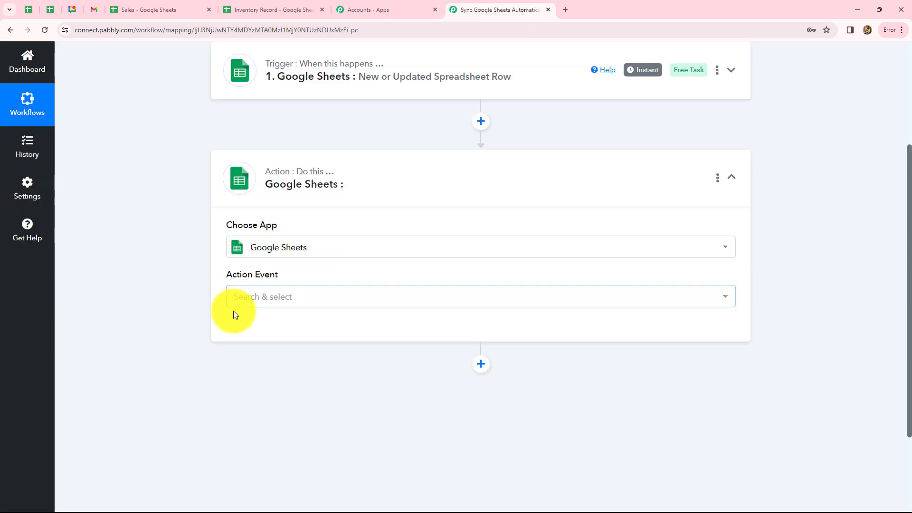
pyautogui.click(241, 300)
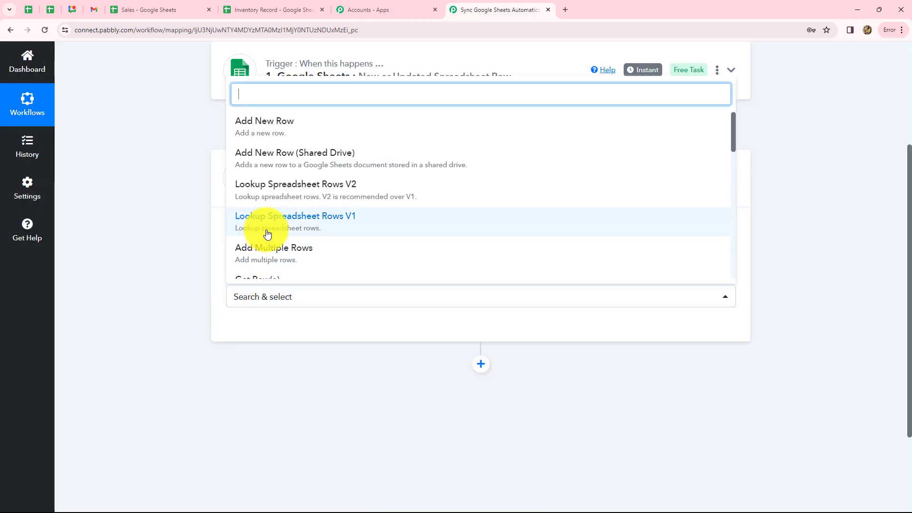
pyautogui.click(340, 230)
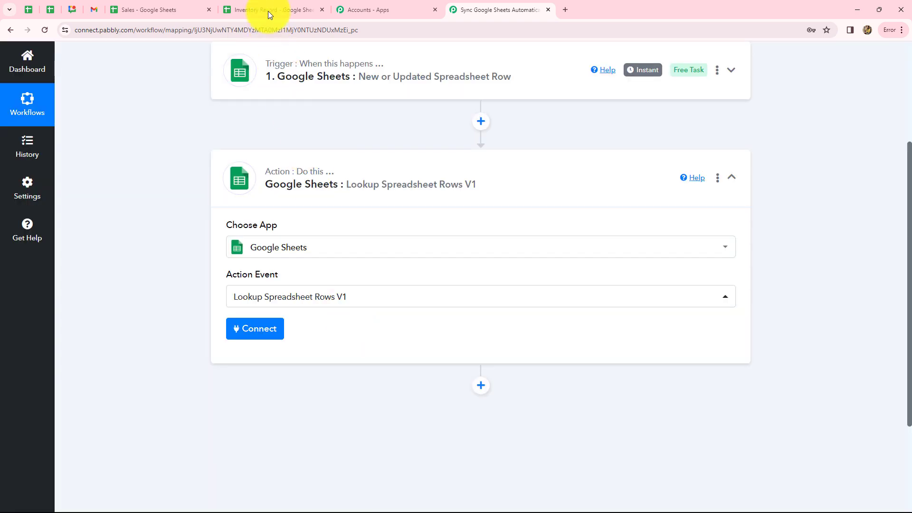
# Check the Inventory Record sheet, then add a new Google Sheets connection to the lookup action and authorize access with the Google account
pyautogui.click(267, 11)
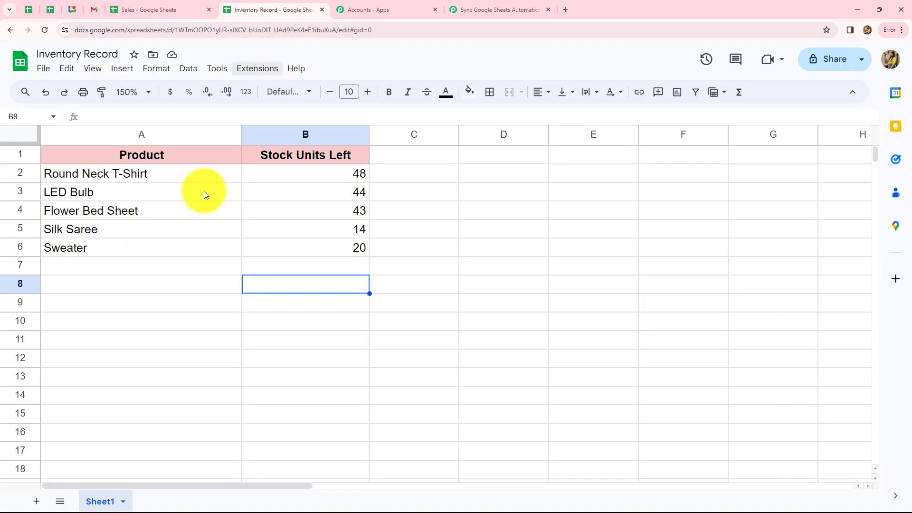
pyautogui.click(466, 10)
pyautogui.click(264, 328)
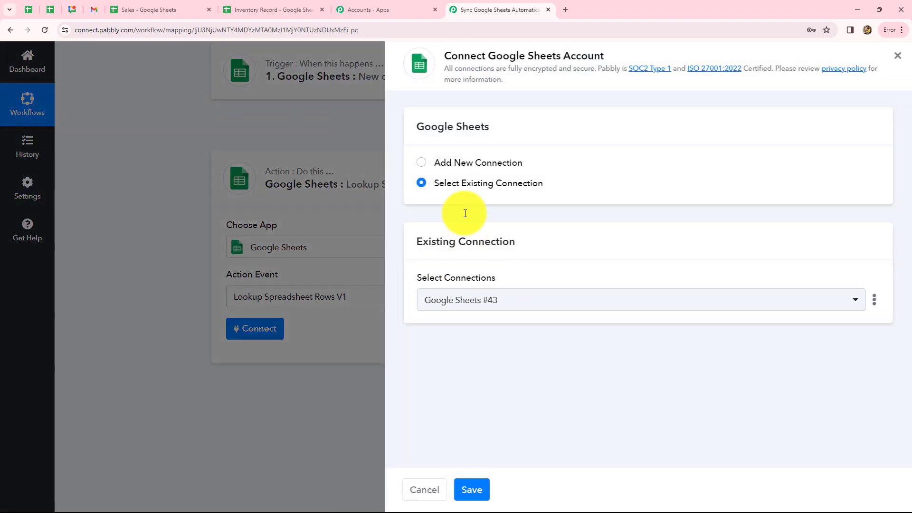
pyautogui.click(420, 163)
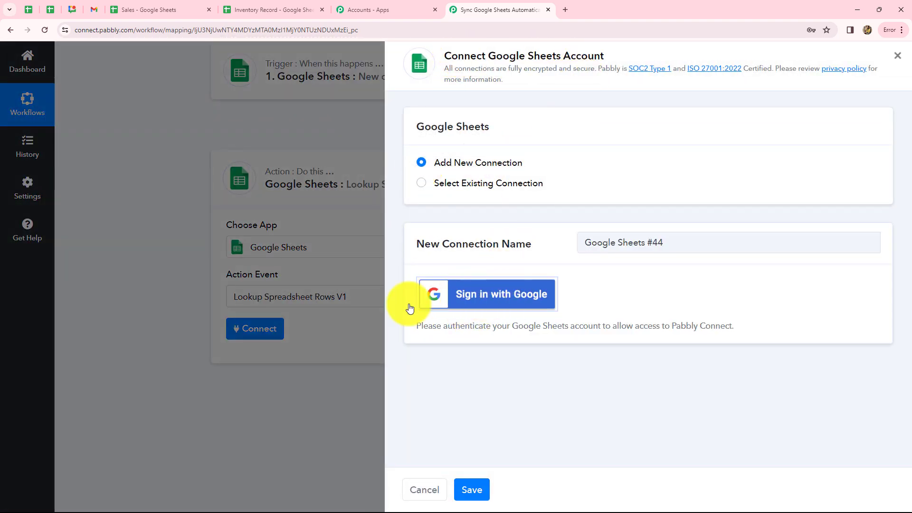
pyautogui.click(498, 306)
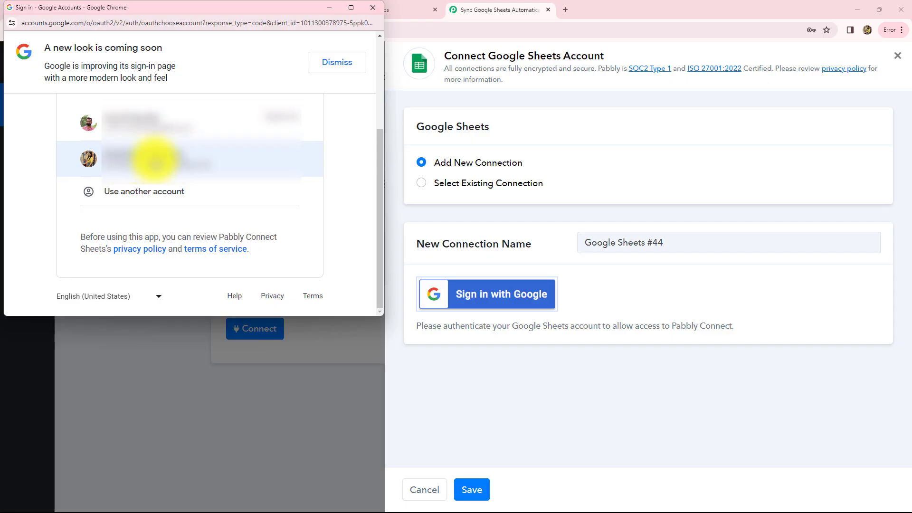
pyautogui.click(156, 164)
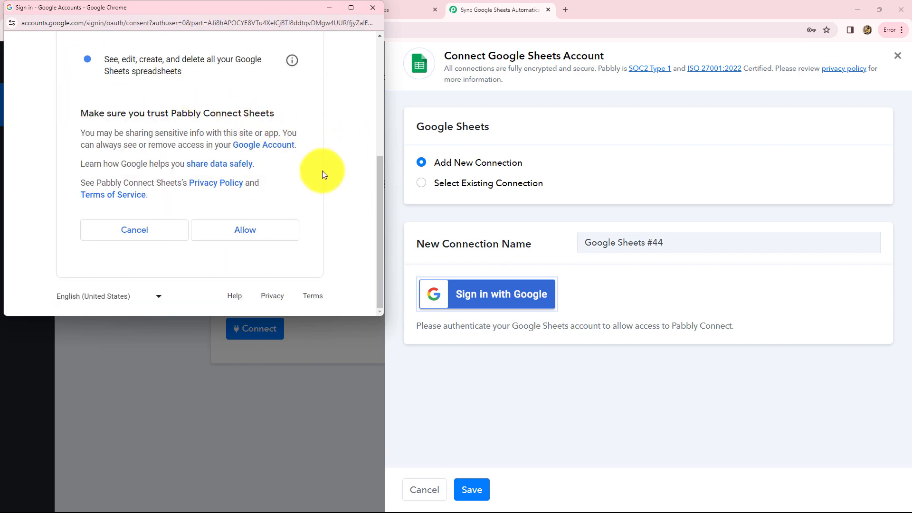
pyautogui.click(252, 229)
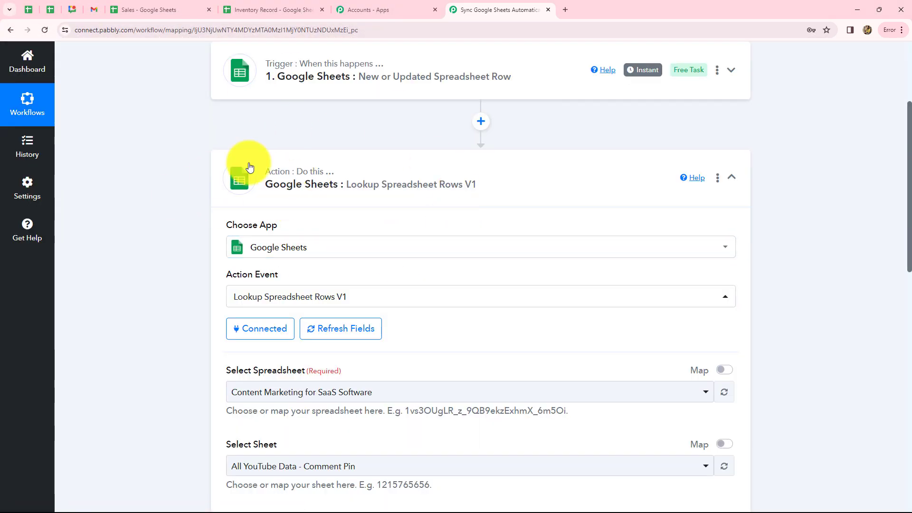
pyautogui.scroll(-5, 558, 300)
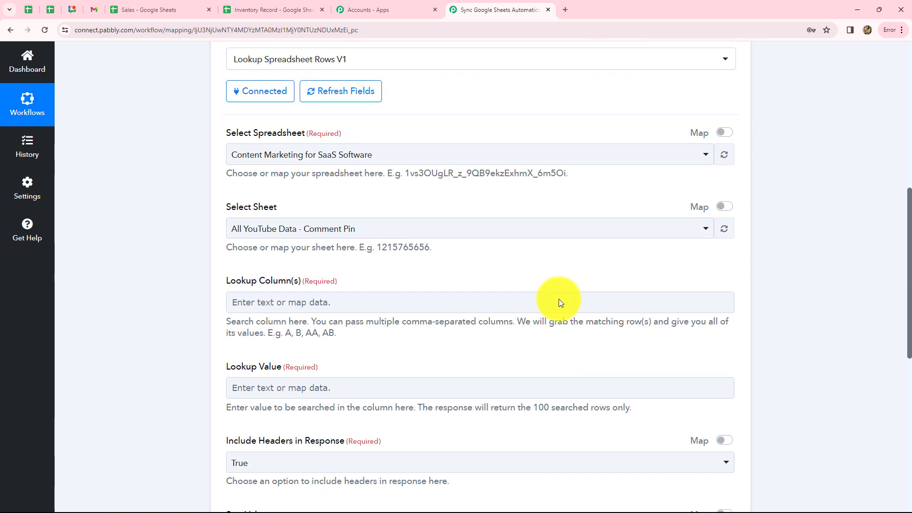
# Select Inventory Record as the spreadsheet for the Lookup Spreadsheet Rows V1 action
pyautogui.scroll(-4, 559, 302)
pyautogui.scroll(3, 559, 302)
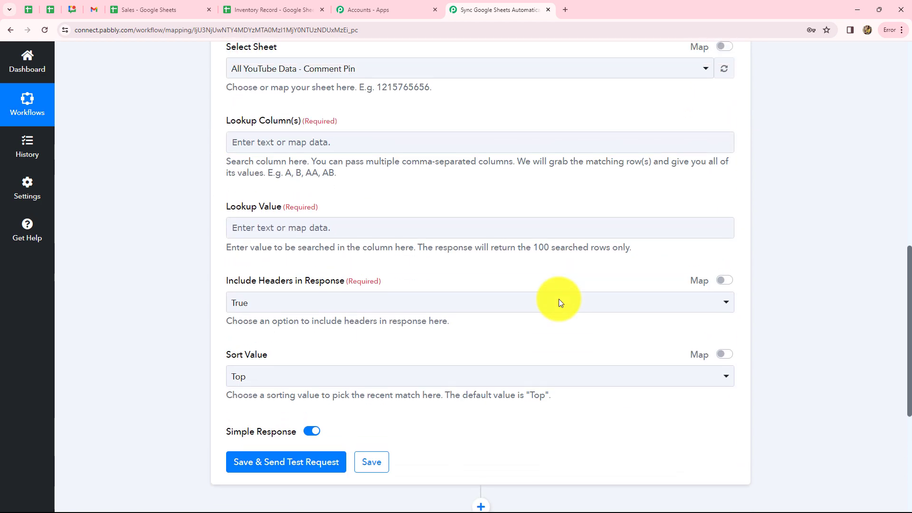
pyautogui.scroll(2, 559, 298)
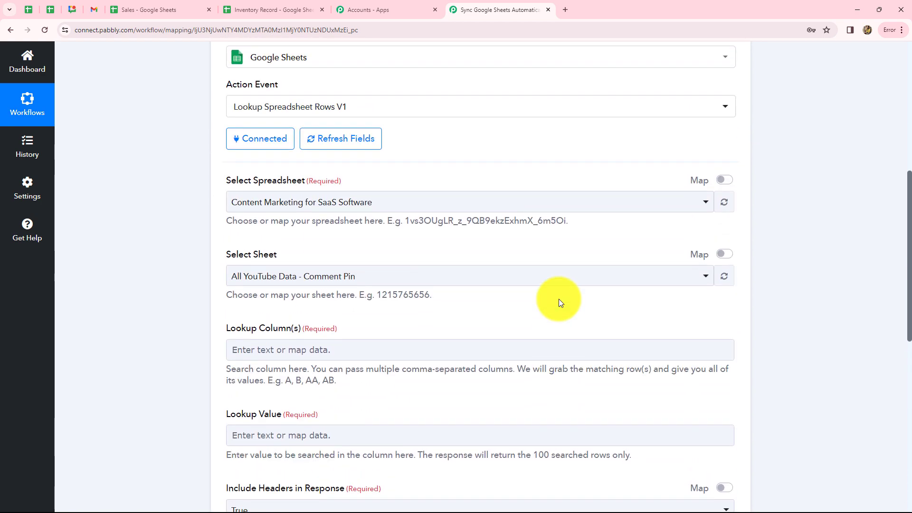
pyautogui.click(283, 5)
pyautogui.click(457, 11)
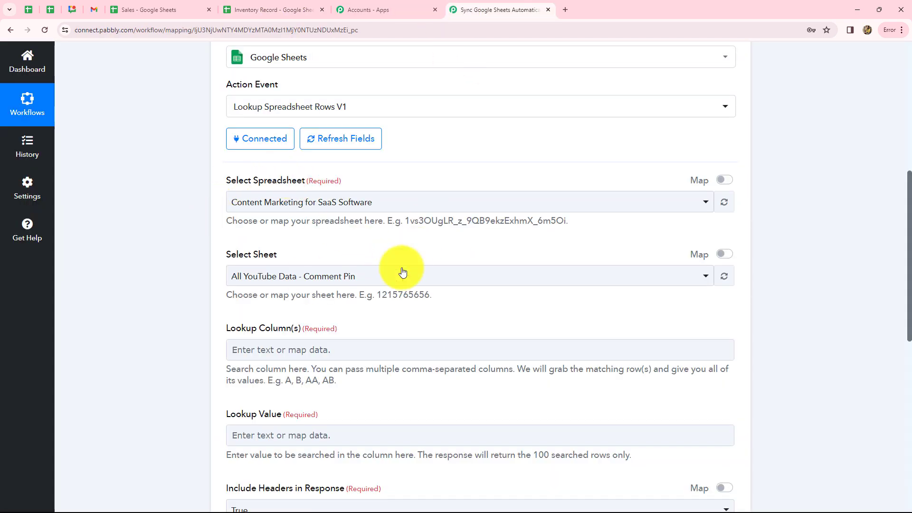
pyautogui.click(377, 205)
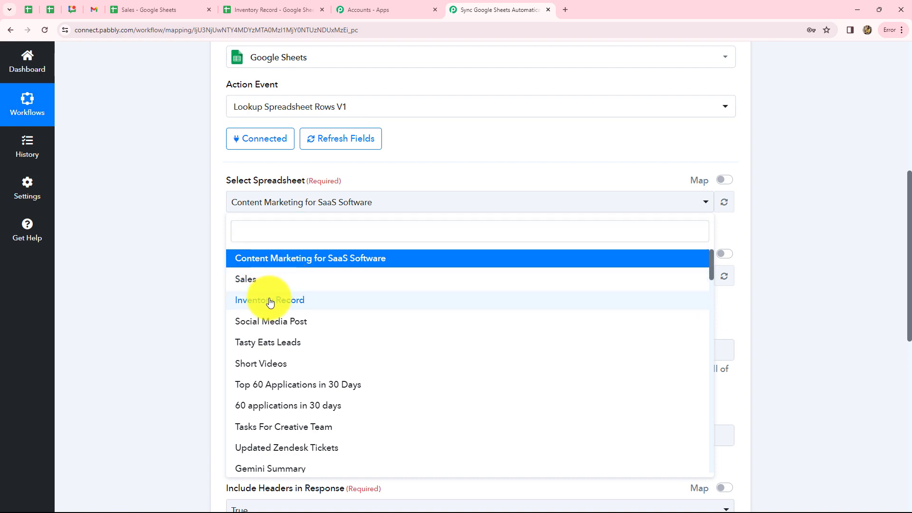
pyautogui.click(271, 301)
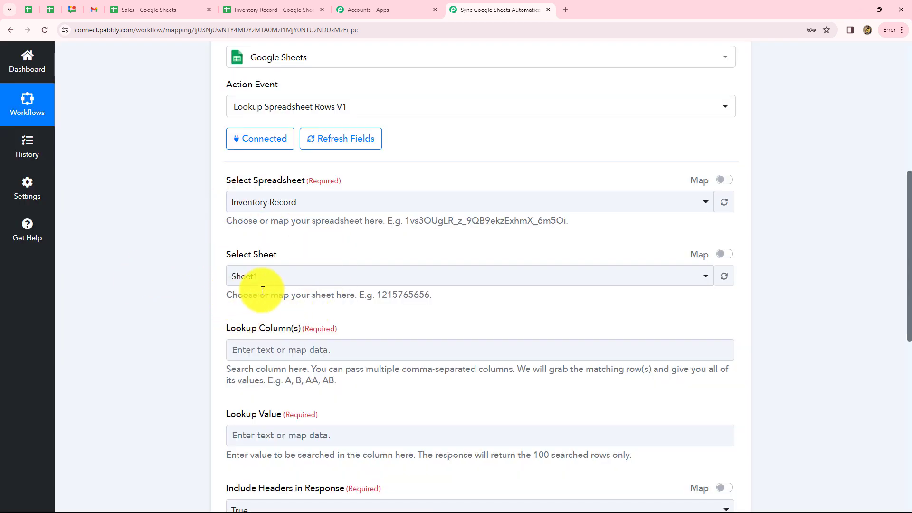
# Check the columns in the Inventory Record sheet, then set the lookup action's Lookup Column(s) to A
pyautogui.click(287, 10)
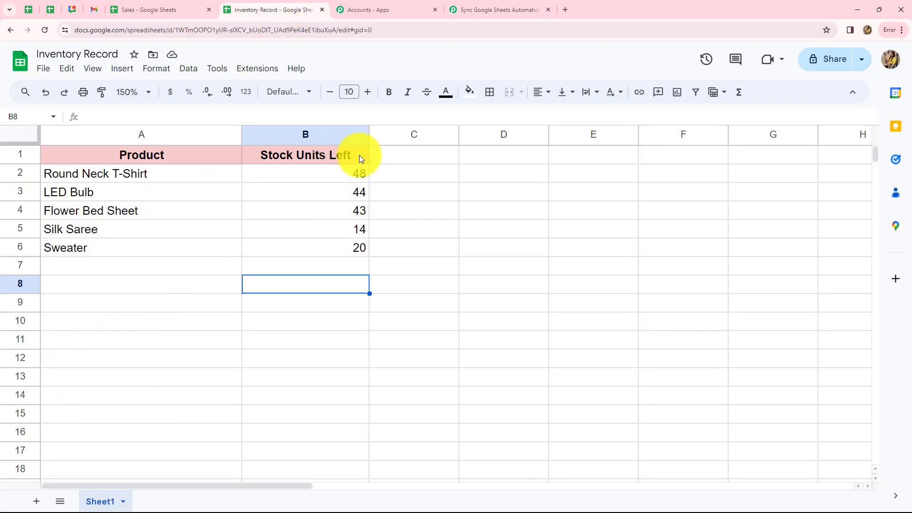
pyautogui.click(475, 8)
pyautogui.scroll(-3, 343, 339)
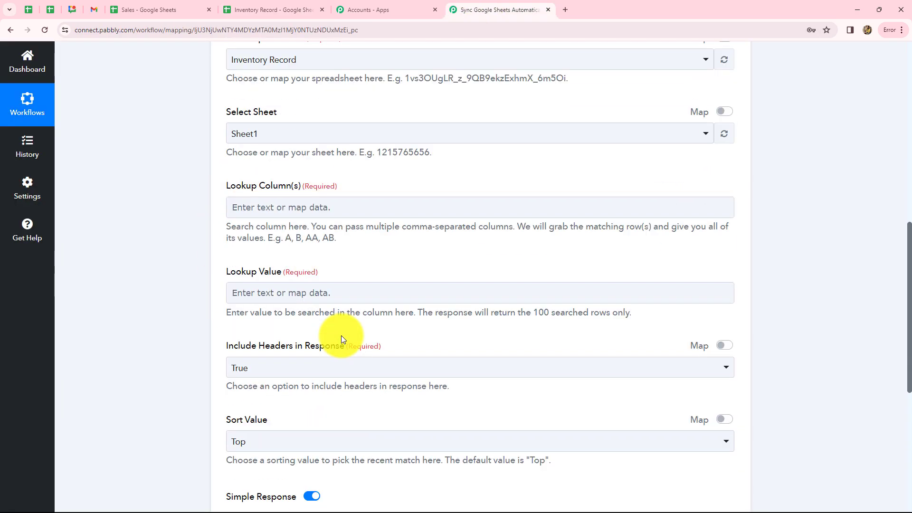
pyautogui.scroll(-3, 341, 335)
pyautogui.scroll(3, 340, 338)
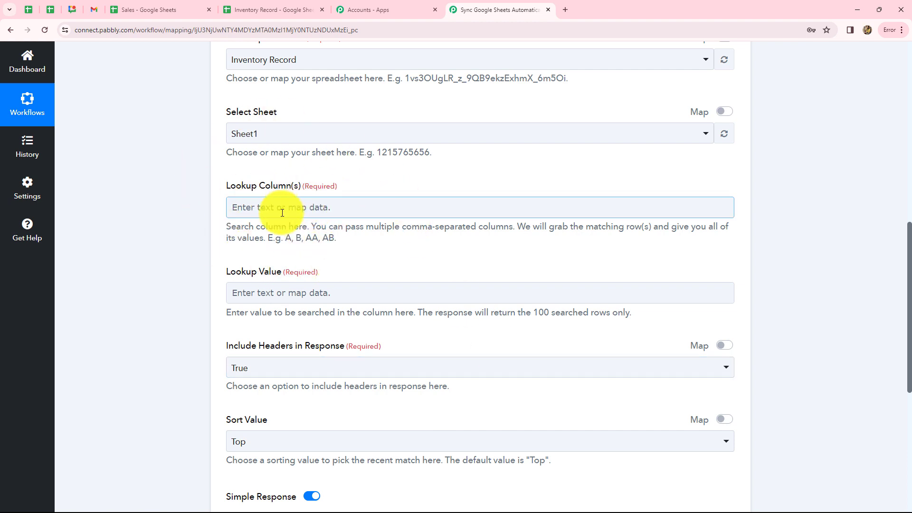
pyautogui.click(271, 9)
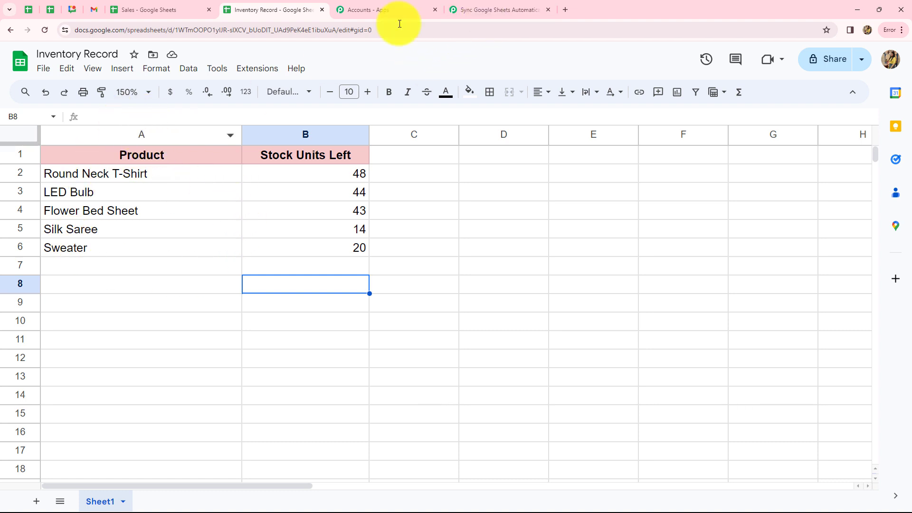
pyautogui.click(473, 9)
pyautogui.press('capslock')
pyautogui.write('A')
pyautogui.press('capslock')
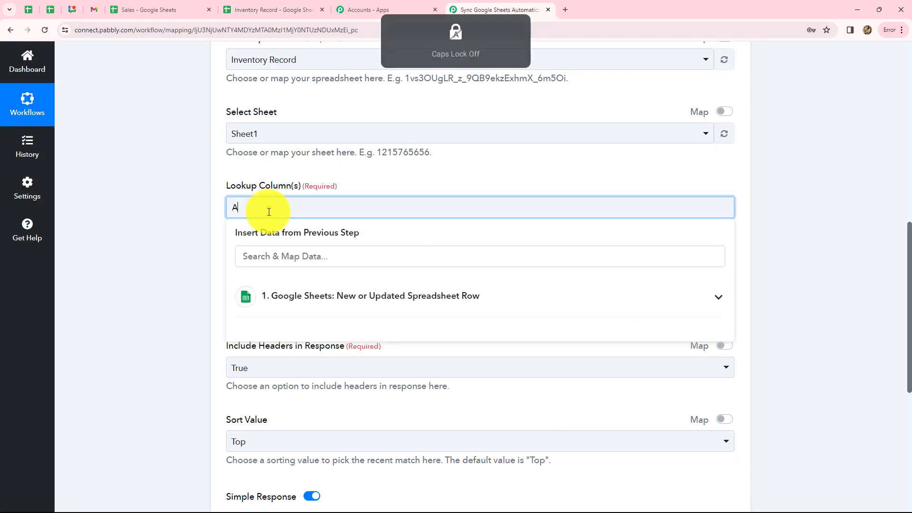
# Map the Lookup Value to the Product field from the New or Updated Spreadsheet Row trigger
pyautogui.scroll(-2, 247, 223)
pyautogui.click(266, 196)
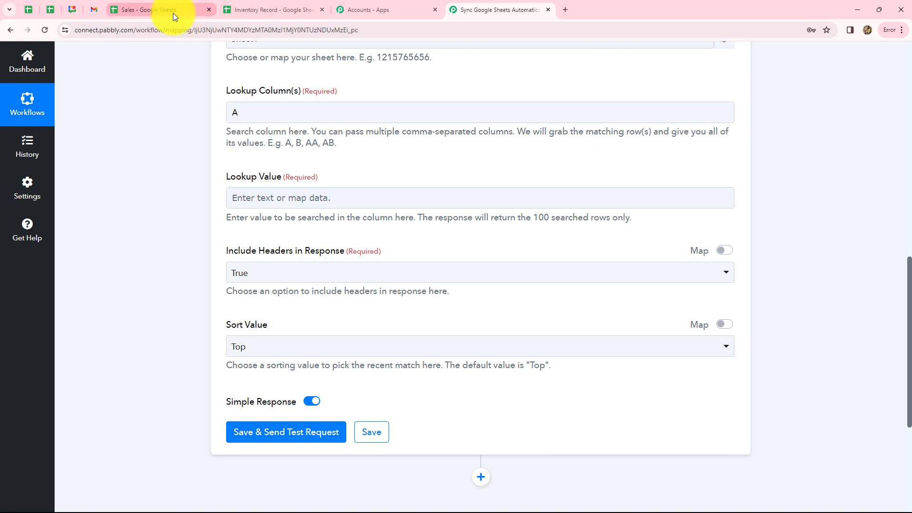
pyautogui.click(265, 201)
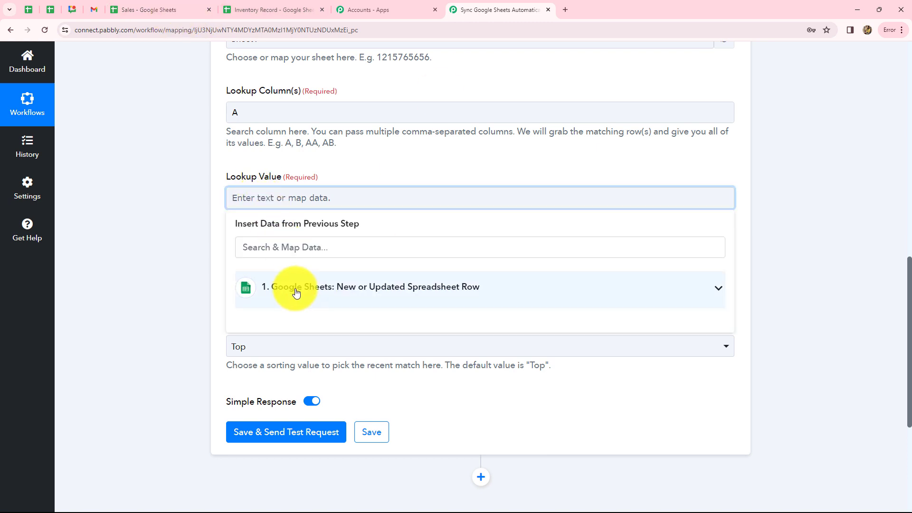
pyautogui.click(296, 290)
pyautogui.scroll(-1, 319, 446)
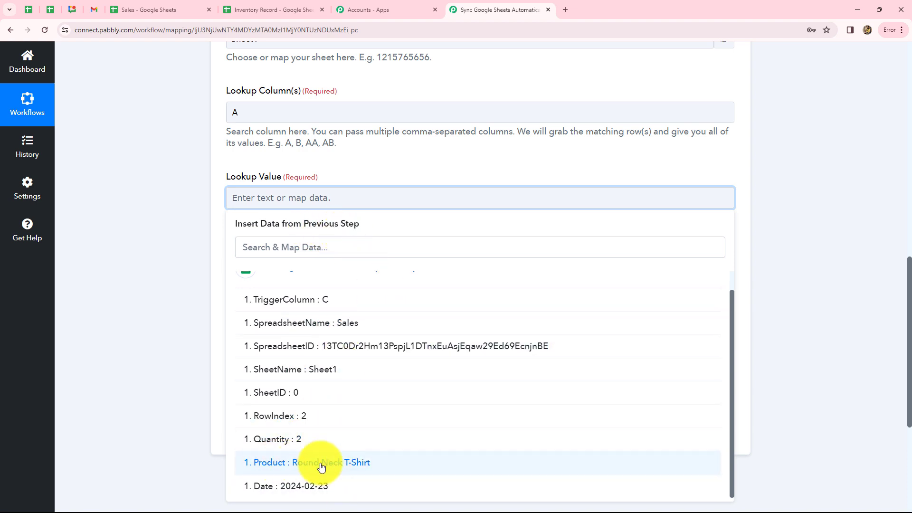
pyautogui.click(346, 464)
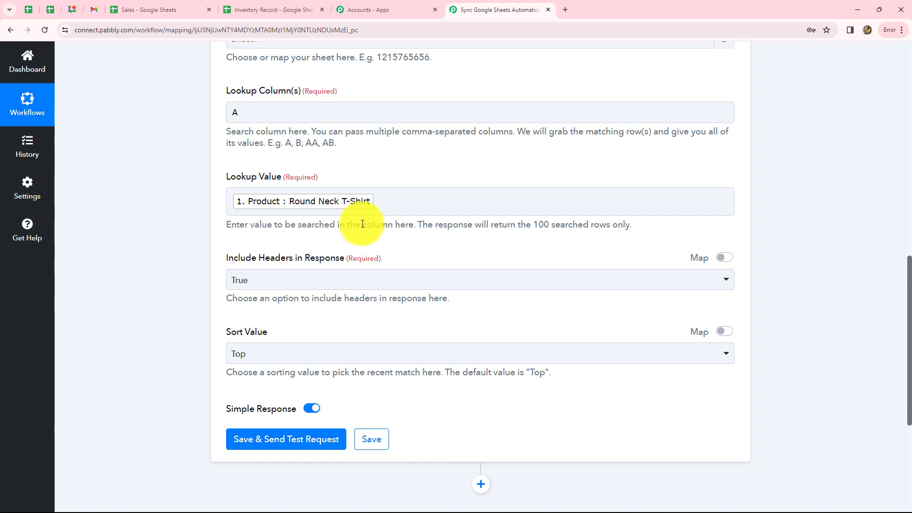
# Save the lookup action and send a test request, keeping headers set to True and sorting set to Top
pyautogui.scroll(-1, 302, 296)
pyautogui.scroll(2, 301, 280)
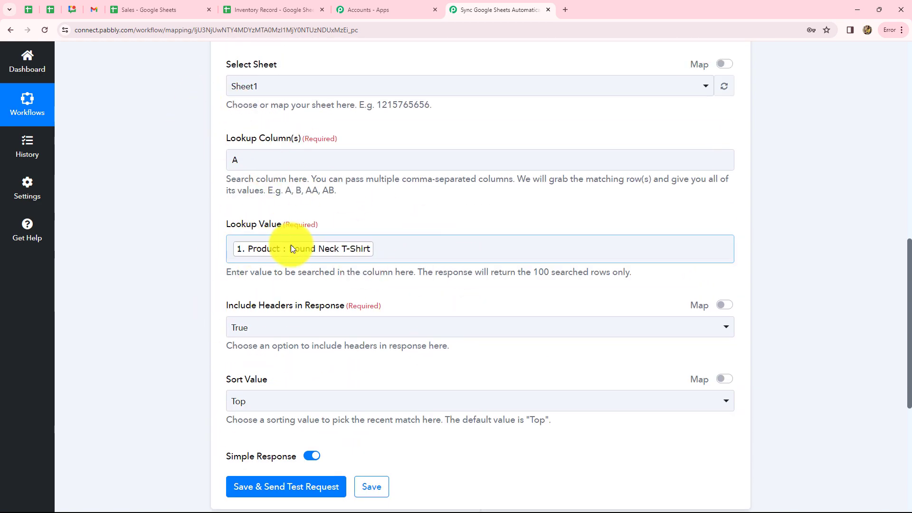
pyautogui.scroll(-4, 395, 299)
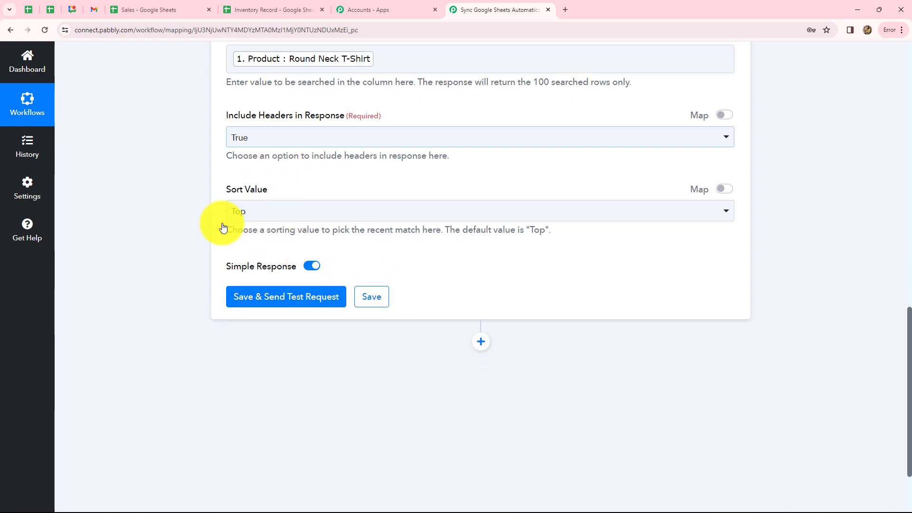
pyautogui.click(283, 302)
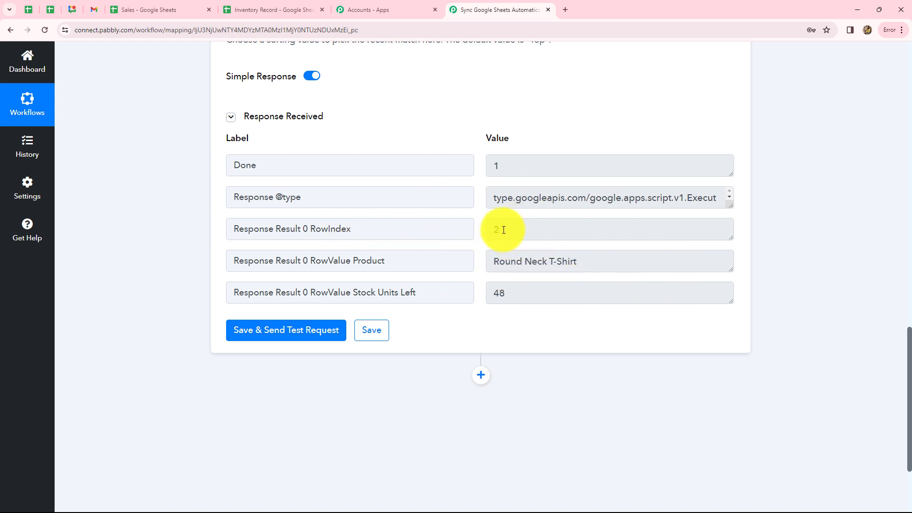
# Compare the lookup response's row index and stock units with the Inventory Record sheet and the quantity sold in the Sales sheet
pyautogui.click(258, 10)
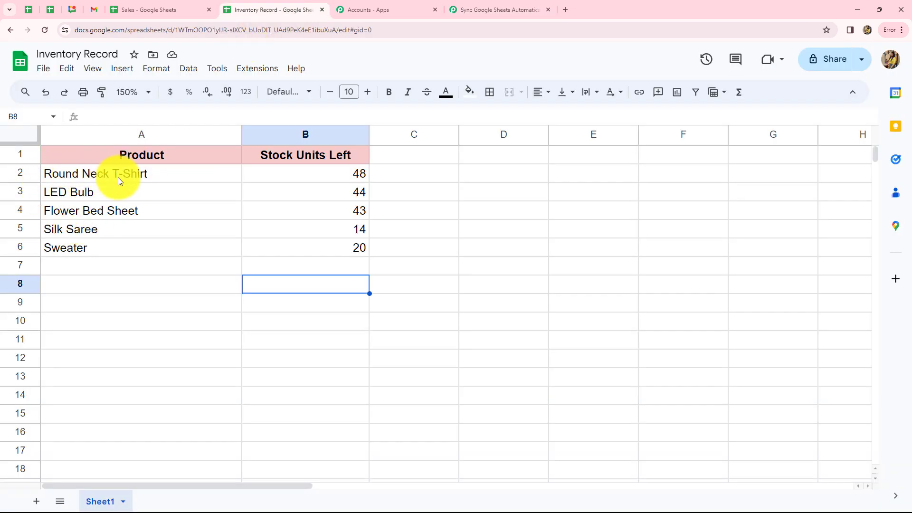
pyautogui.click(462, 14)
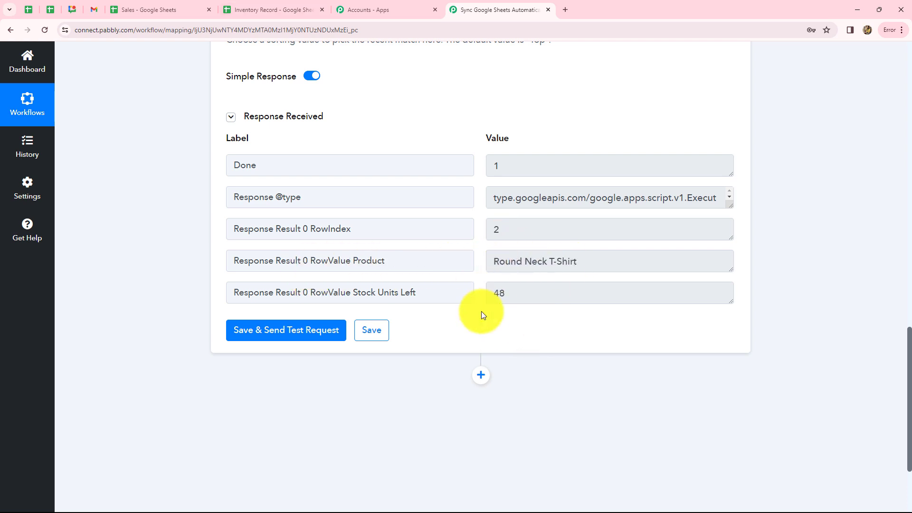
pyautogui.click(259, 10)
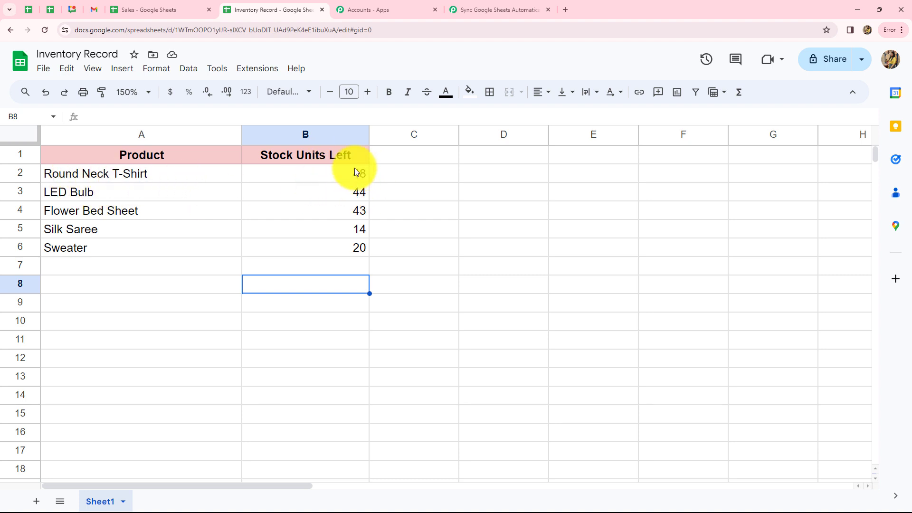
pyautogui.click(173, 5)
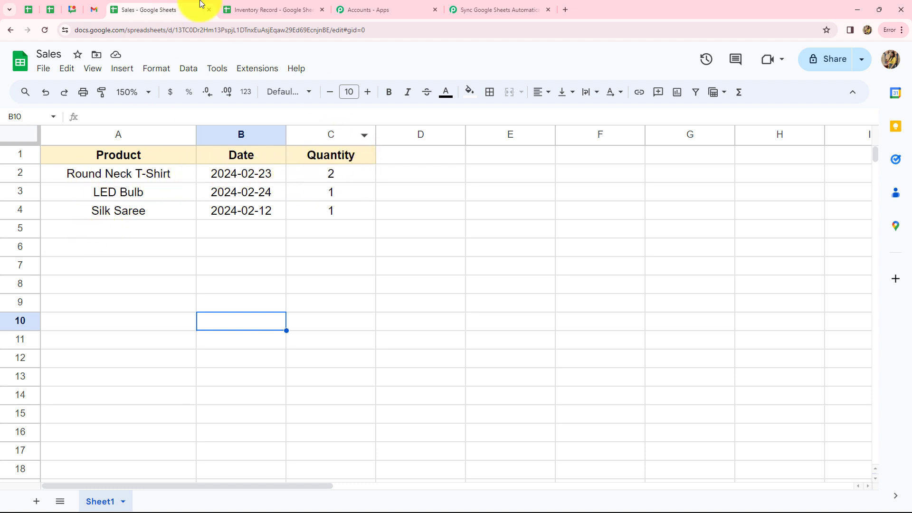
pyautogui.click(233, 9)
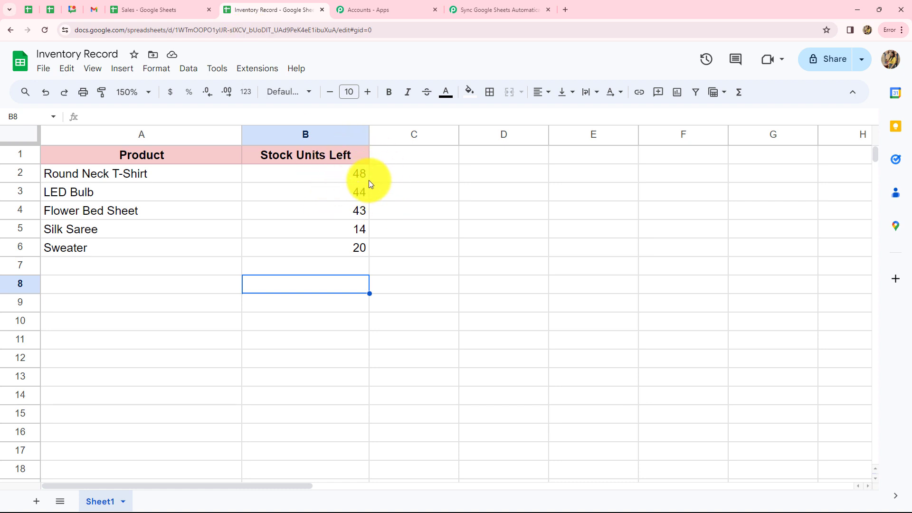
pyautogui.click(470, 10)
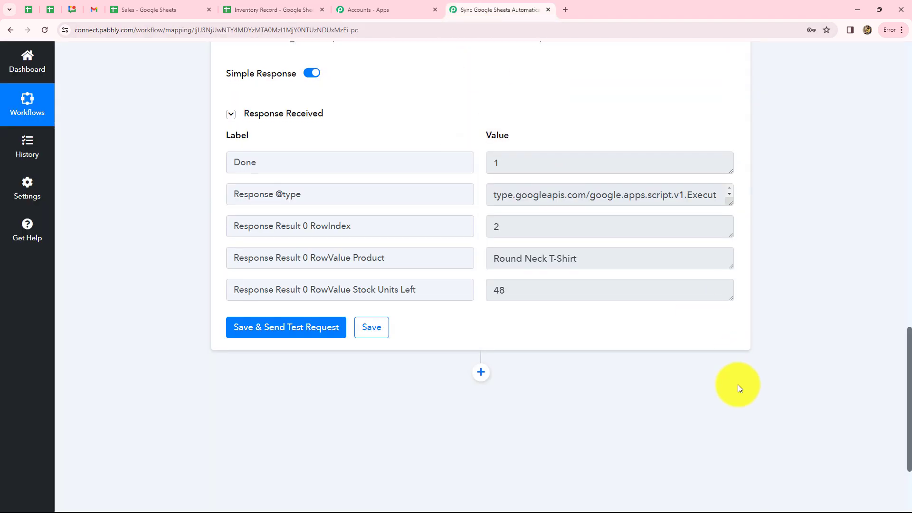
# Add a Number Formatter (Pabbly) action after the lookup step with the Perform Math Operation event and connect it
pyautogui.scroll(-3, 737, 383)
pyautogui.click(478, 249)
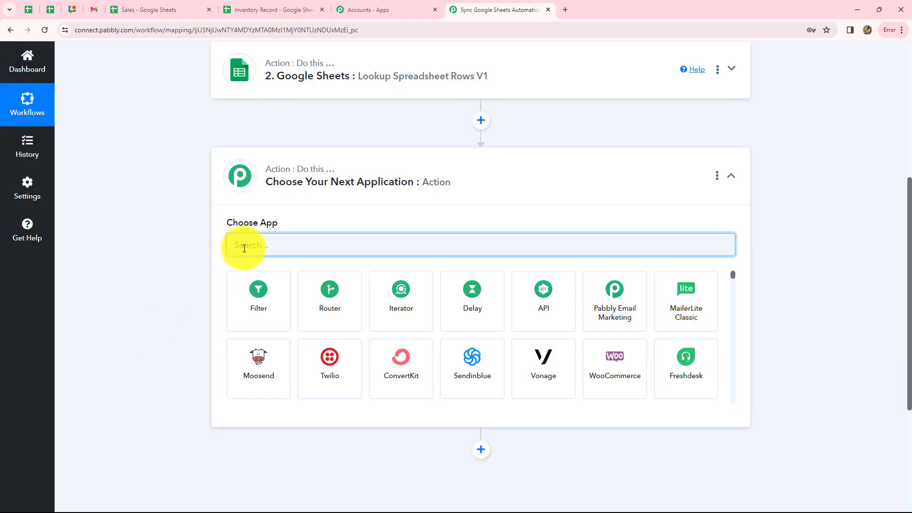
pyautogui.press('capslock')
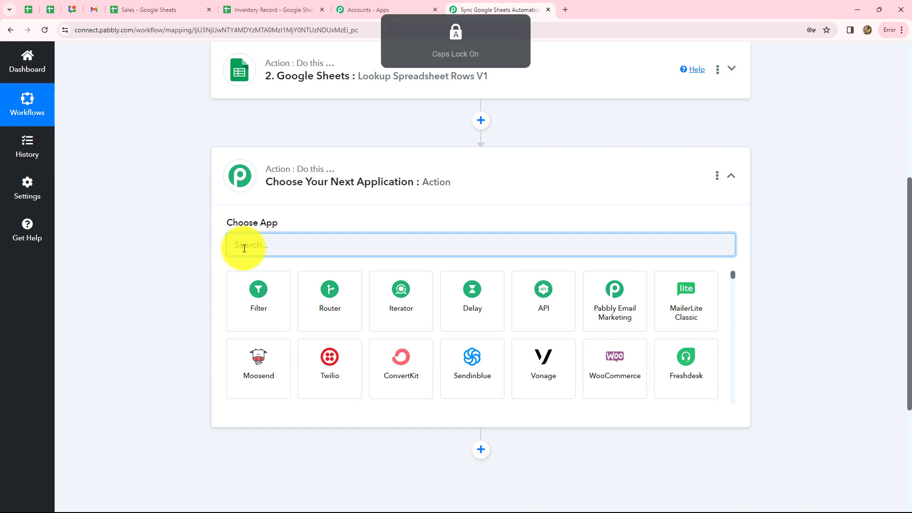
pyautogui.write('Nu')
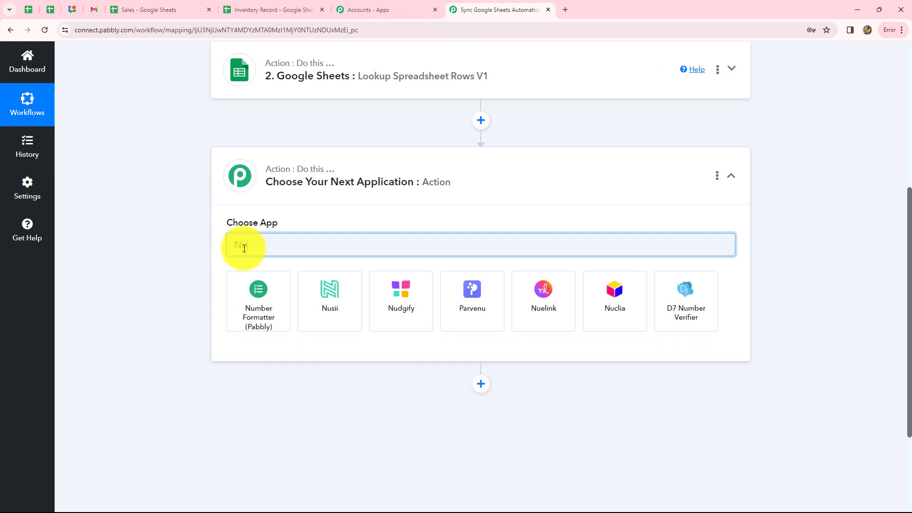
pyautogui.click(260, 301)
pyautogui.click(261, 299)
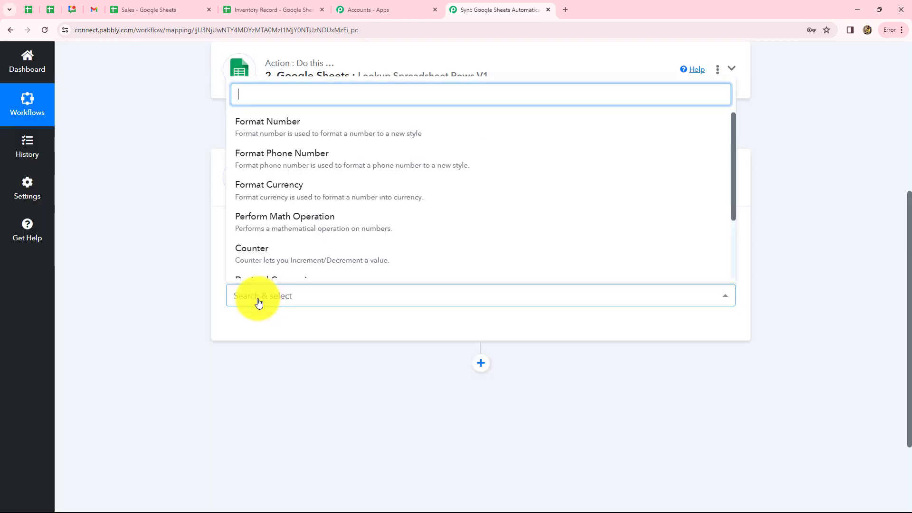
pyautogui.click(263, 230)
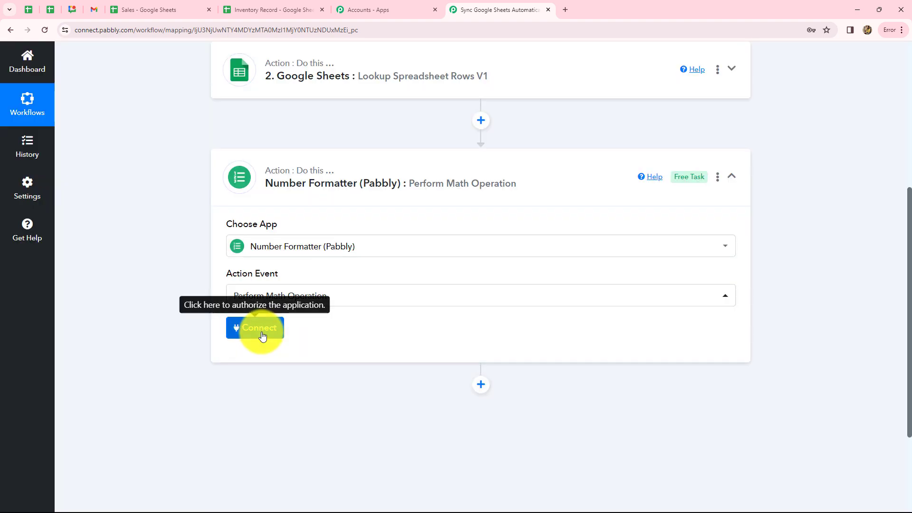
pyautogui.click(261, 334)
# Map the math operation's Numbers to Stock Units Left from the lookup and Quantity from the trigger, separated by a comma
pyautogui.scroll(-4, 333, 205)
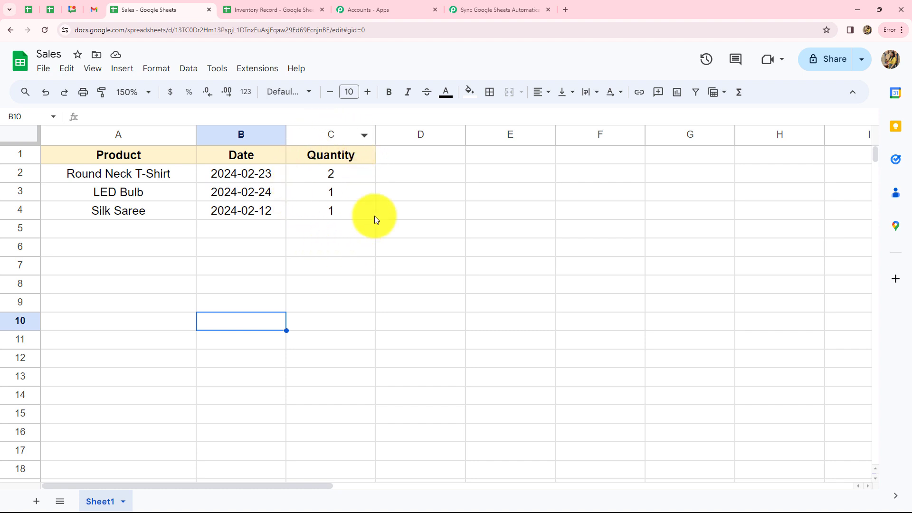
pyautogui.click(300, 10)
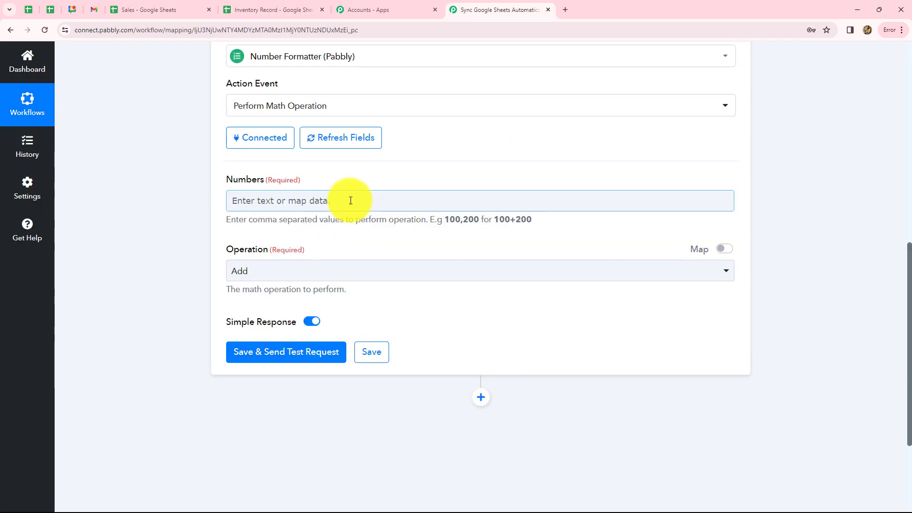
pyautogui.click(350, 201)
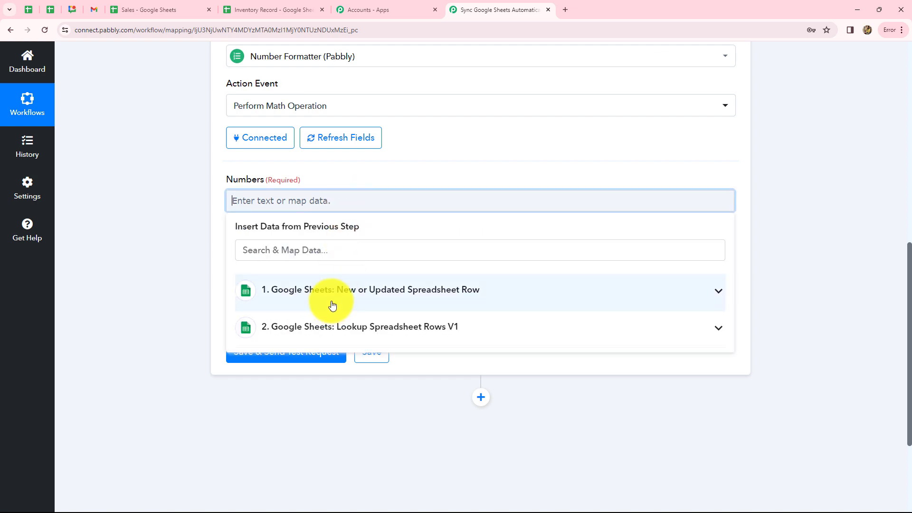
pyautogui.click(330, 334)
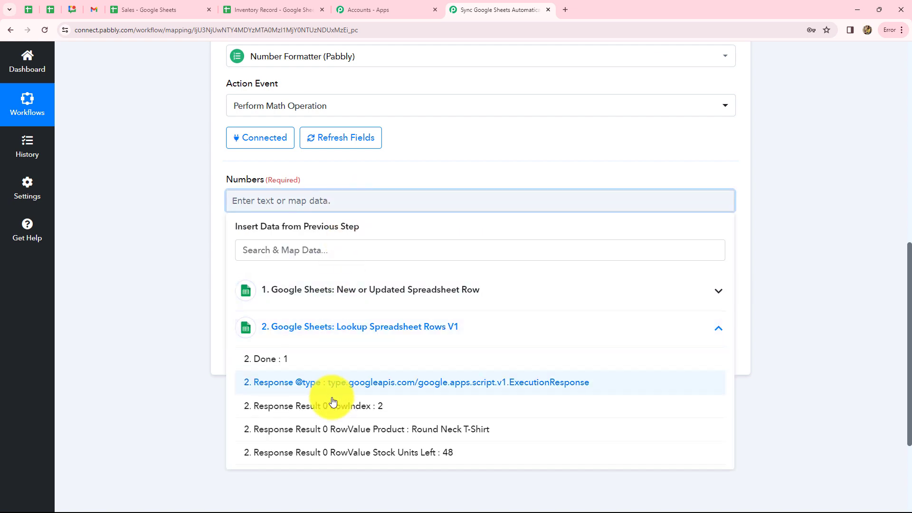
pyautogui.click(448, 457)
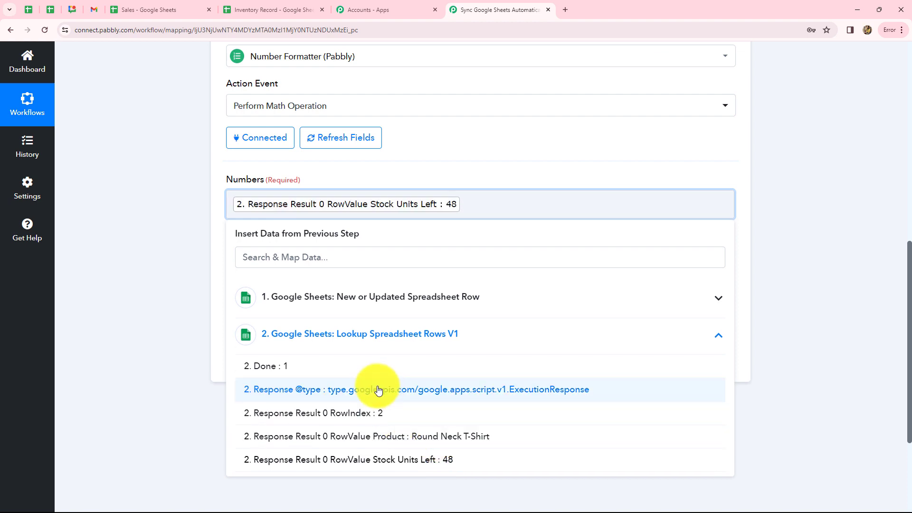
pyautogui.click(340, 308)
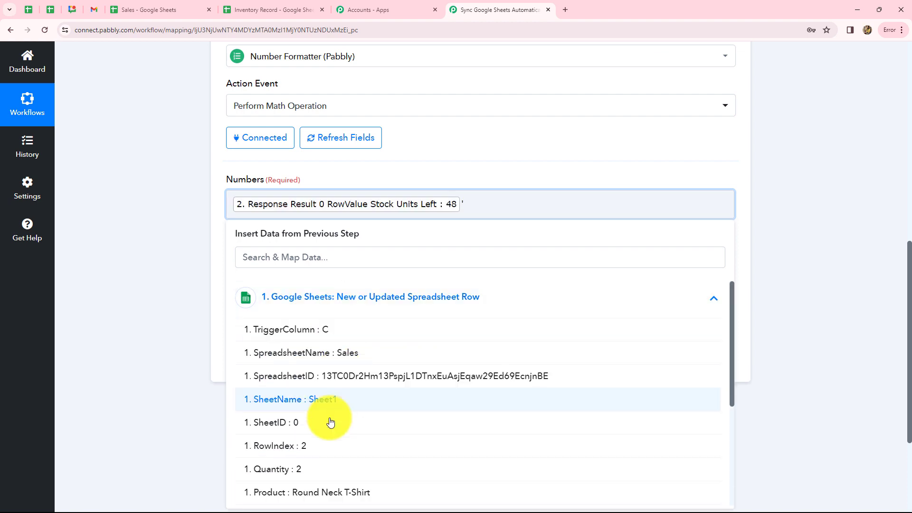
pyautogui.click(306, 470)
pyautogui.click(152, 432)
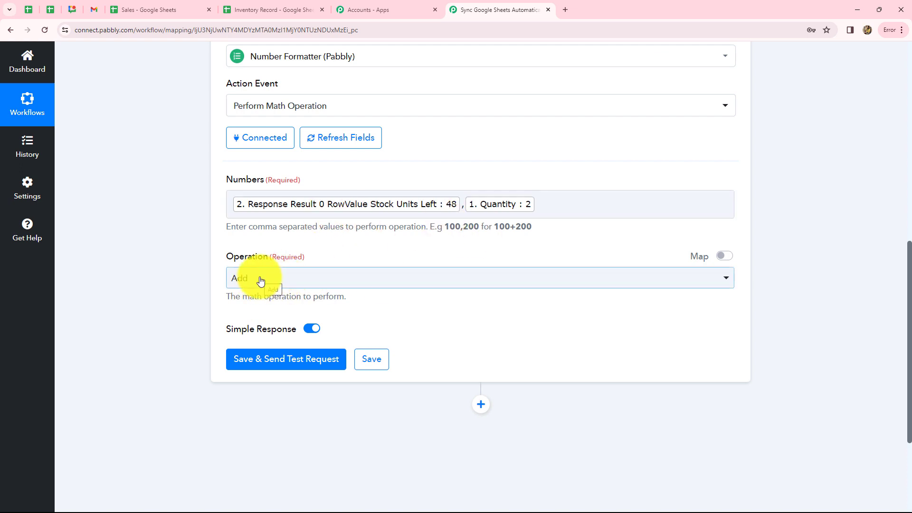
# Set the math operation to Subtract, save and send a test request, and check the returned Result value
pyautogui.click(260, 280)
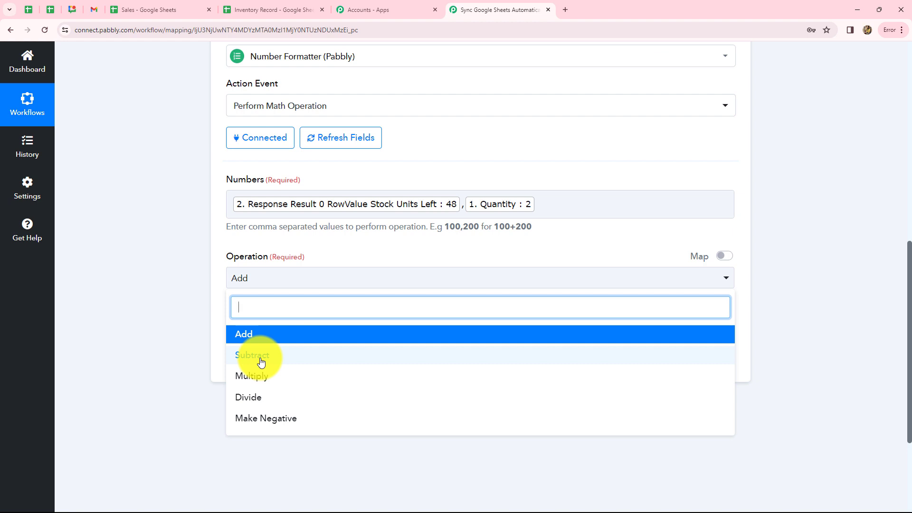
pyautogui.click(261, 362)
pyautogui.click(251, 360)
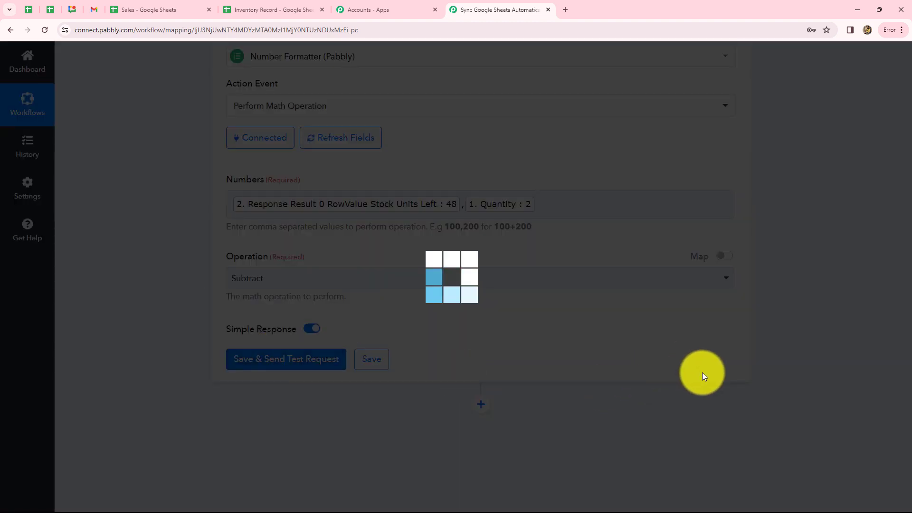
pyautogui.scroll(-3, 704, 375)
pyautogui.click(527, 305)
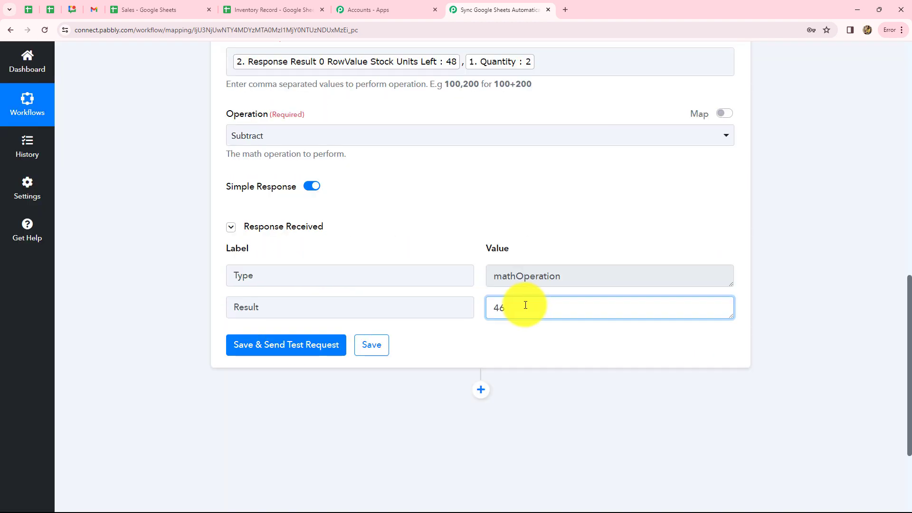
pyautogui.doubleClick(521, 306)
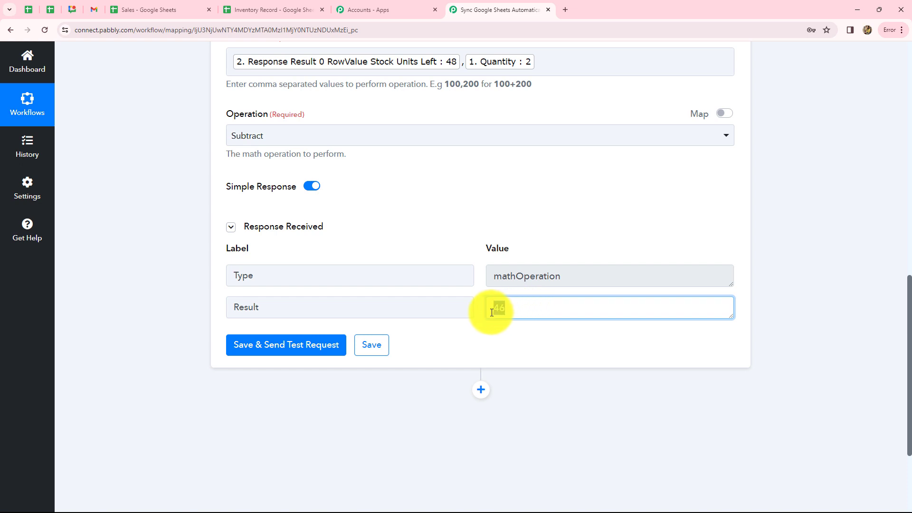
pyautogui.click(512, 347)
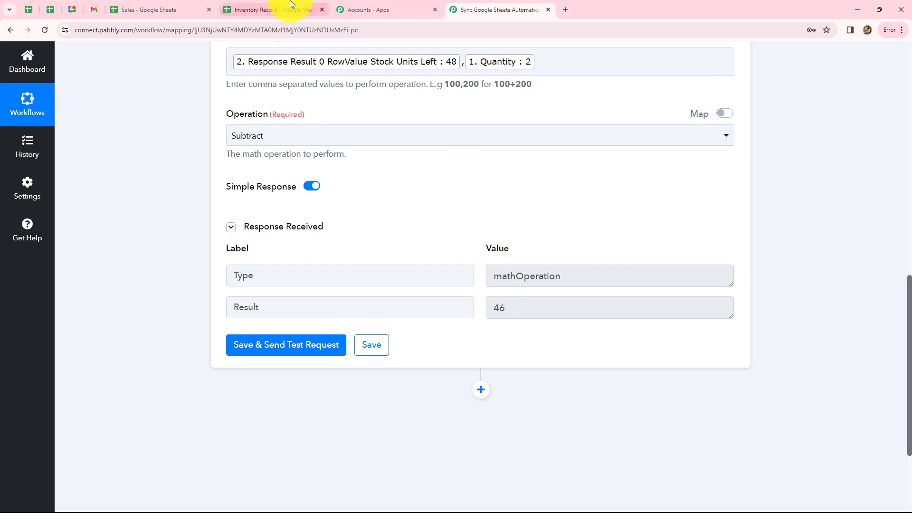
# Add a Google Sheets action after the math step with the Update Cell Value event, using the existing Google Sheets #44 connection
pyautogui.click(271, 9)
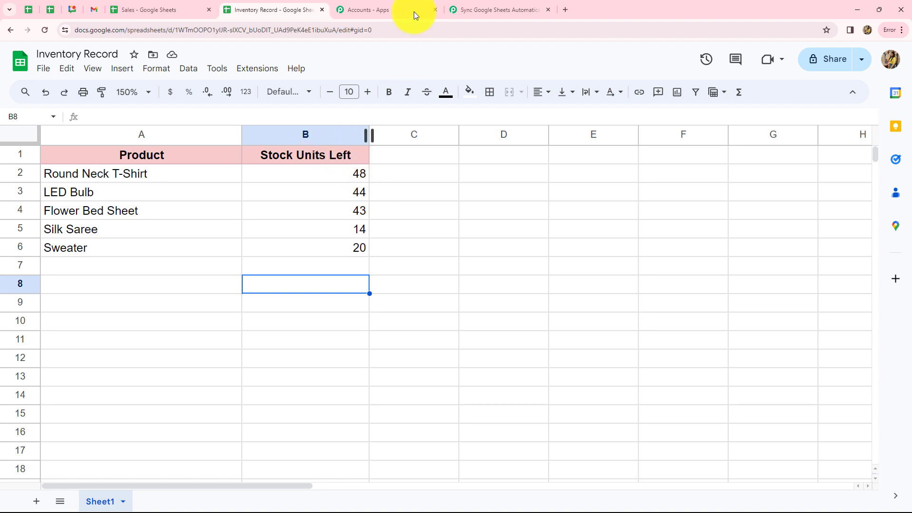
pyautogui.click(473, 10)
pyautogui.click(480, 390)
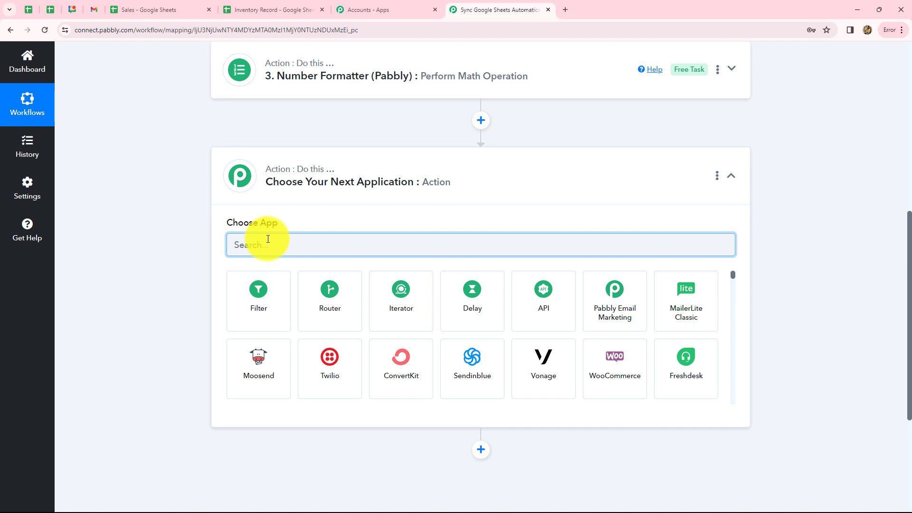
pyautogui.write('Googl')
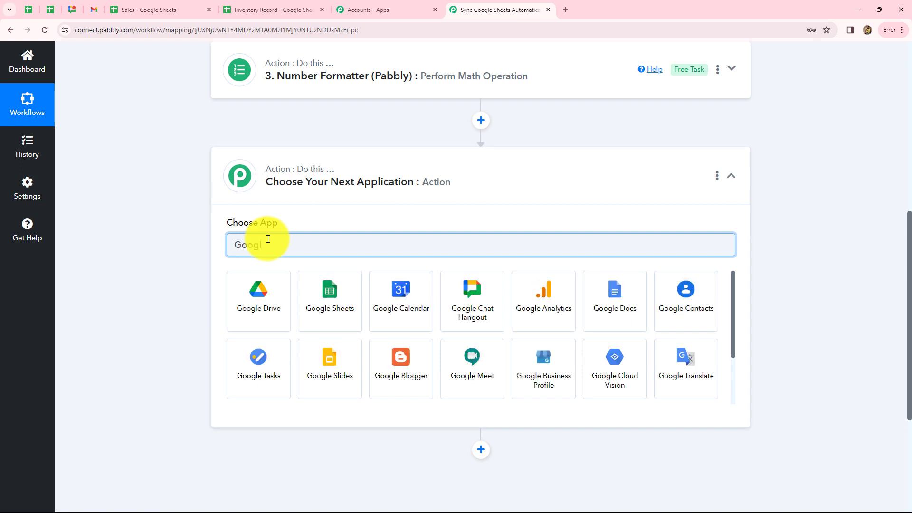
pyautogui.click(331, 302)
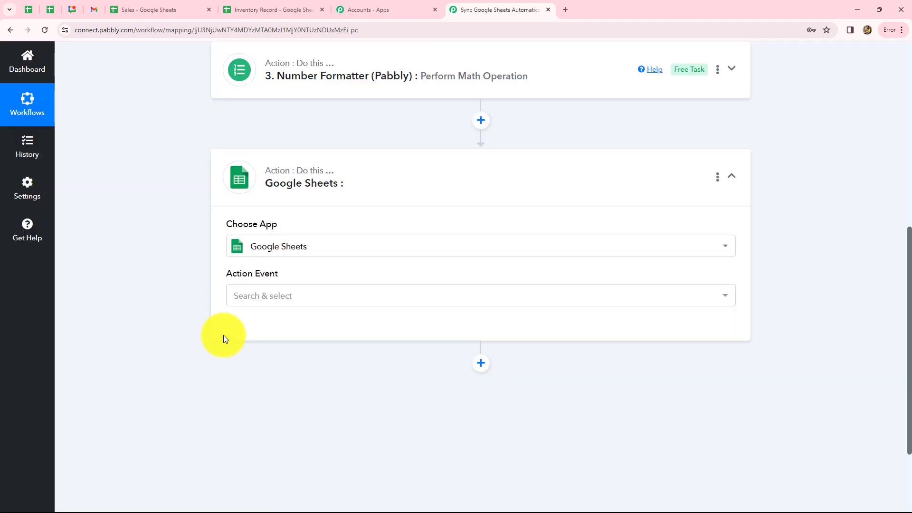
pyautogui.click(245, 296)
pyautogui.write('update')
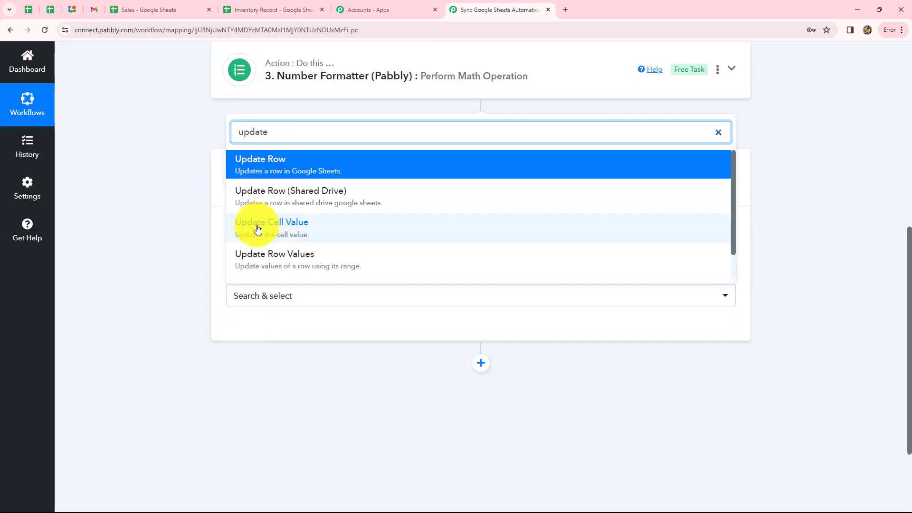
pyautogui.click(248, 228)
pyautogui.click(278, 330)
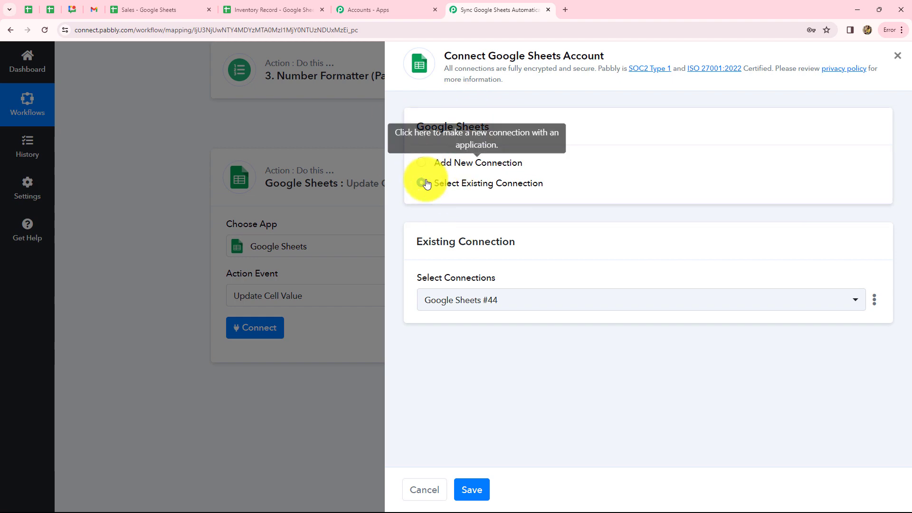
pyautogui.click(472, 490)
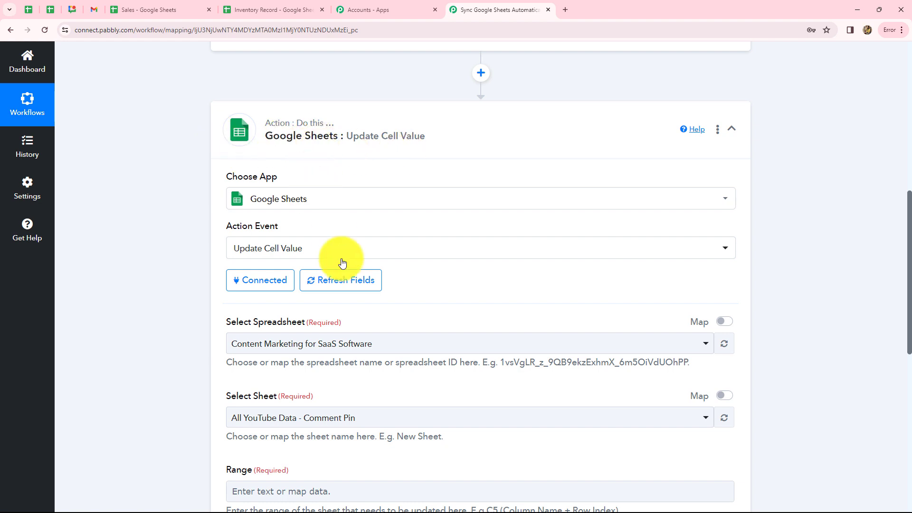
# Select the Inventory Record spreadsheet and its Sheet1 as the target of the cell update
pyautogui.scroll(-2, 380, 371)
pyautogui.click(405, 250)
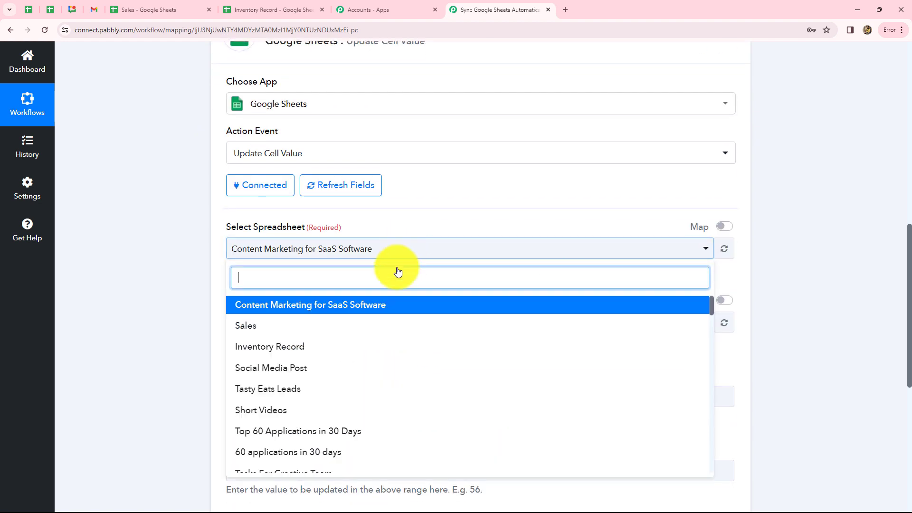
pyautogui.click(262, 353)
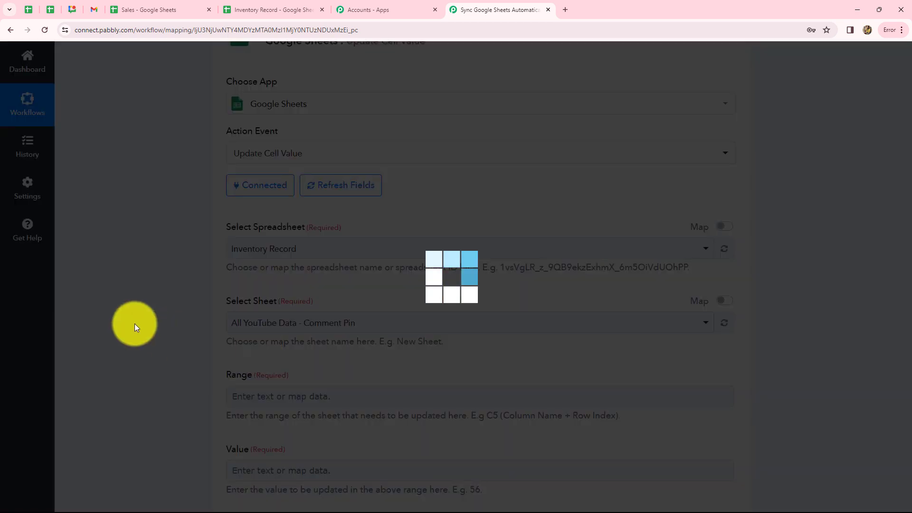
pyautogui.scroll(-3, 135, 323)
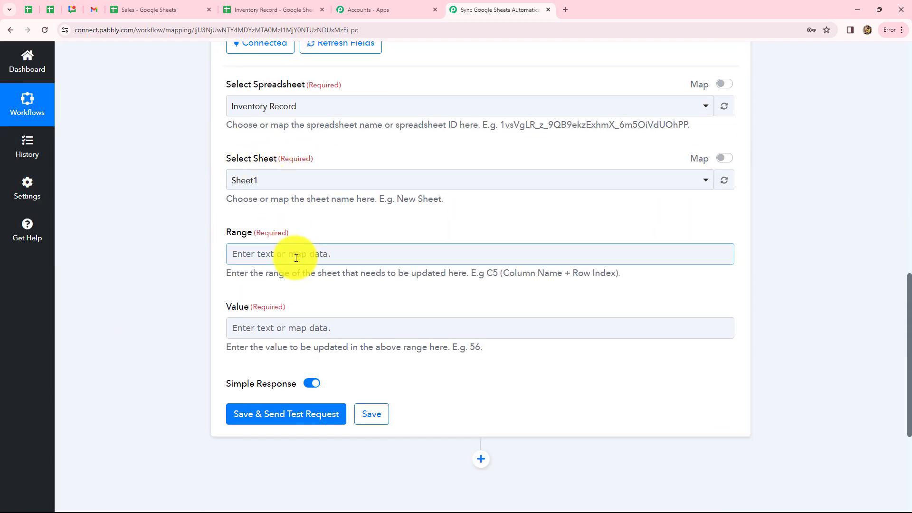
pyautogui.scroll(-3, 296, 258)
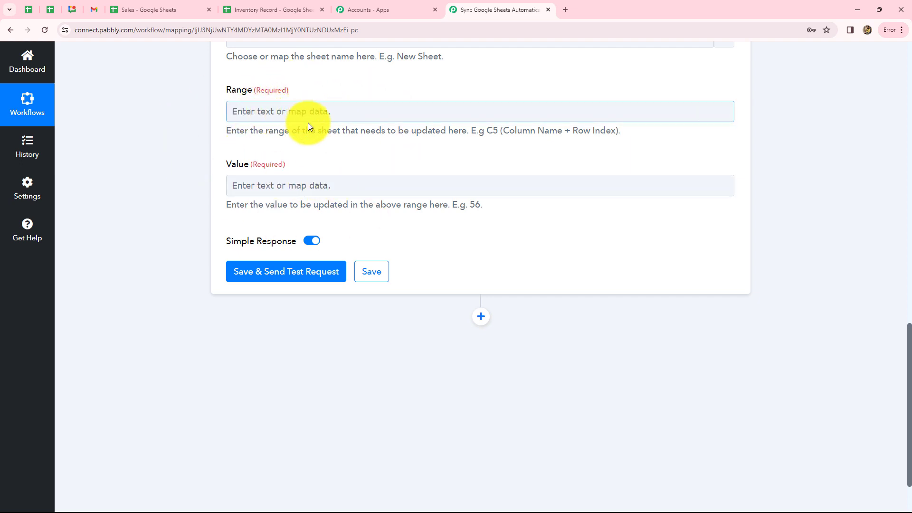
# Set the Range to column letter B followed by the RowIndex mapped from the lookup step's response
pyautogui.moveTo(470, 131); pyautogui.dragTo(636, 134)
pyautogui.click(569, 152)
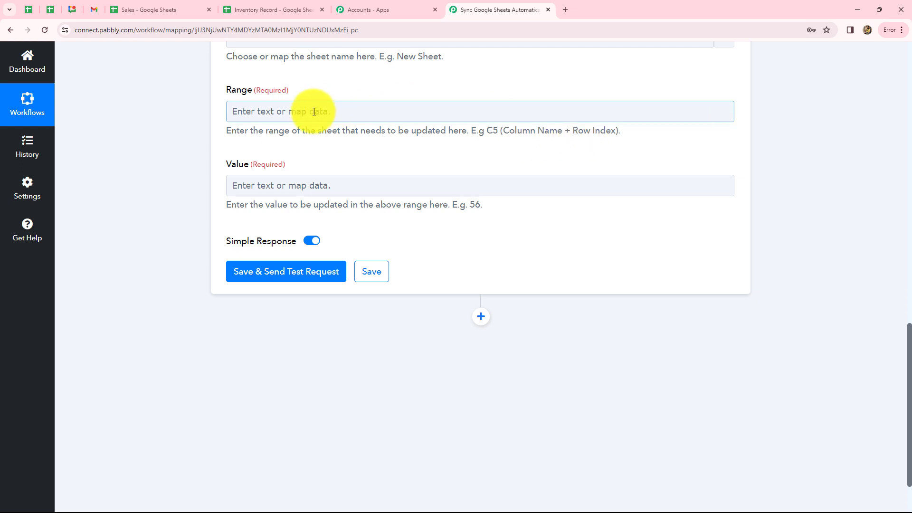
pyautogui.click(273, 10)
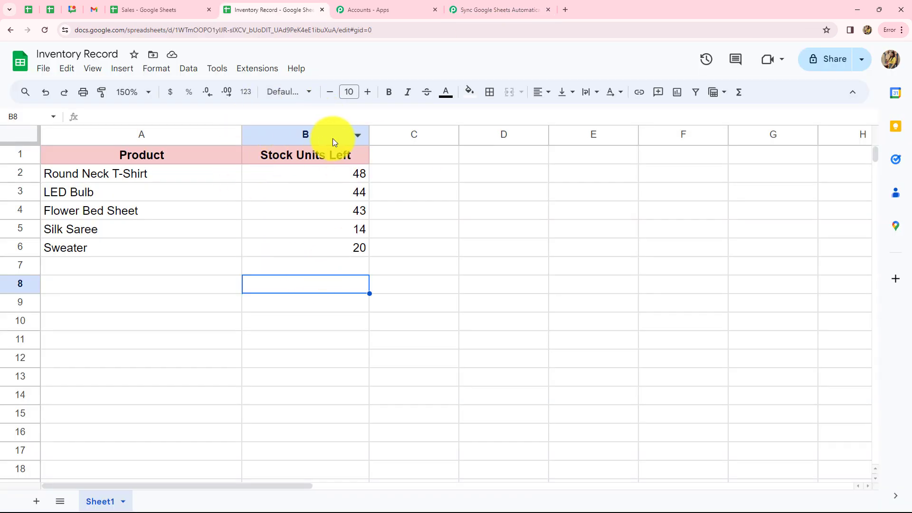
pyautogui.click(483, 10)
pyautogui.click(305, 111)
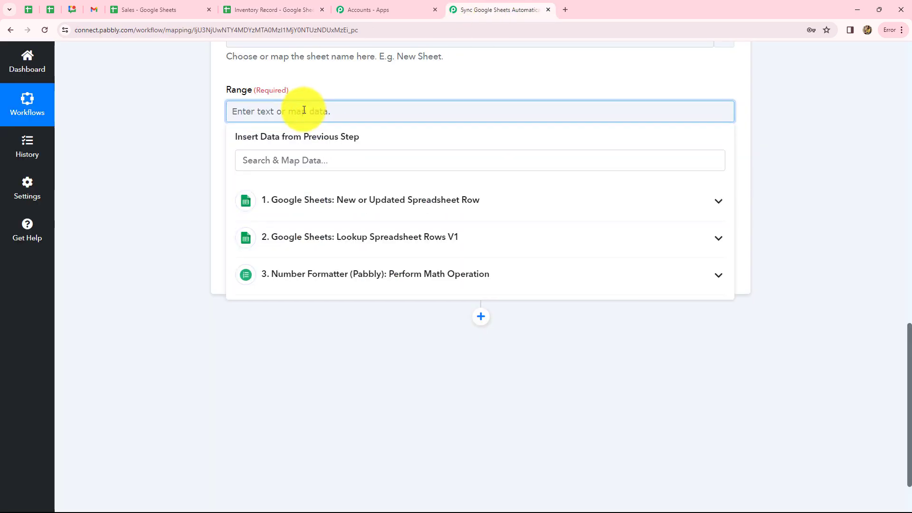
pyautogui.press('capslock')
pyautogui.write('B')
pyautogui.press('capslock')
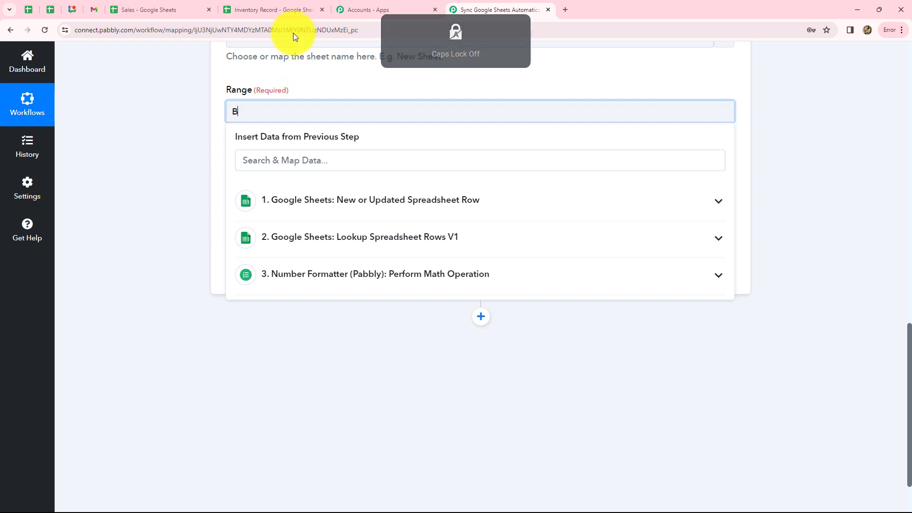
pyautogui.click(283, 9)
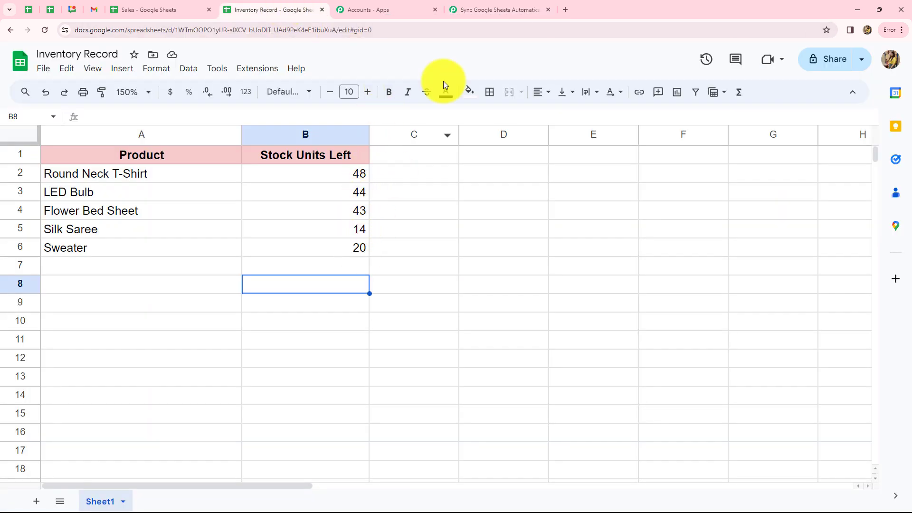
pyautogui.click(494, 9)
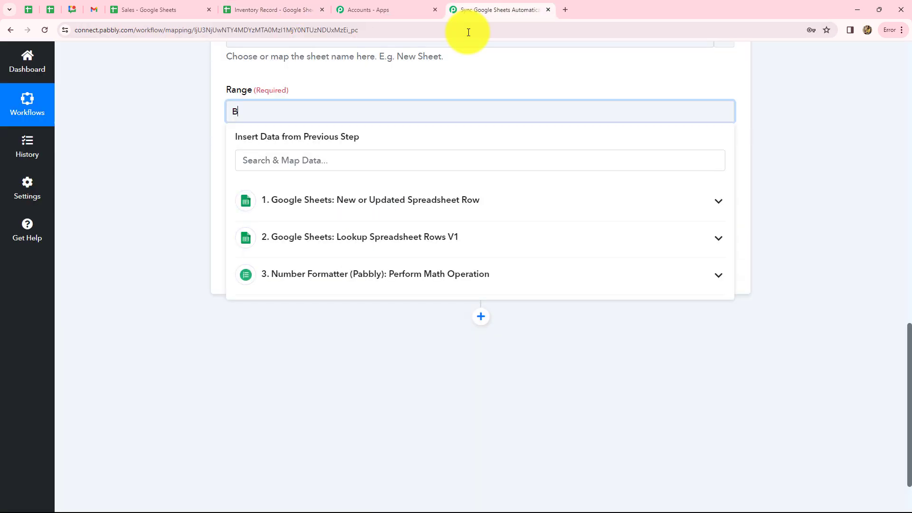
pyautogui.click(350, 244)
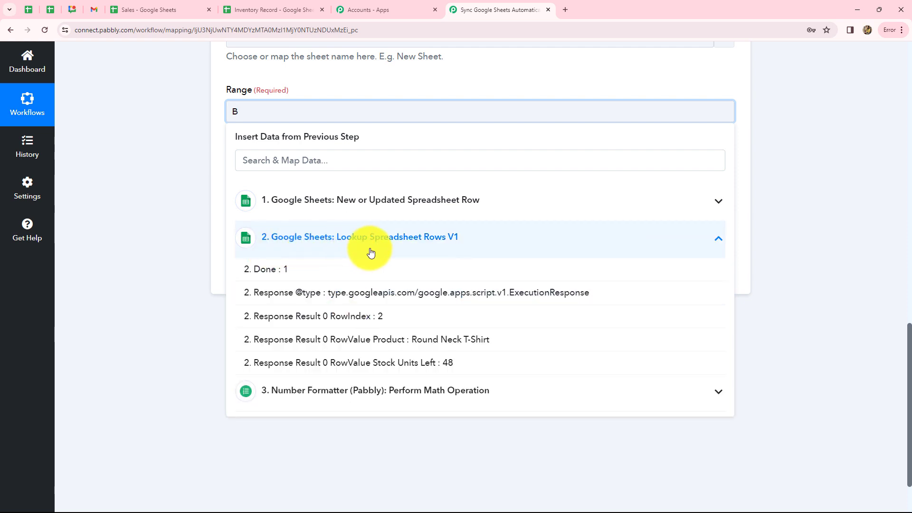
pyautogui.click(382, 314)
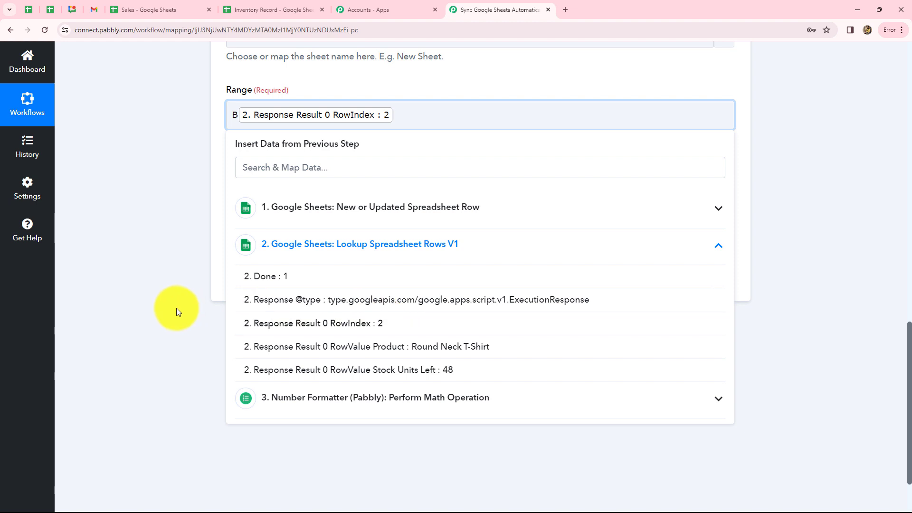
pyautogui.click(177, 311)
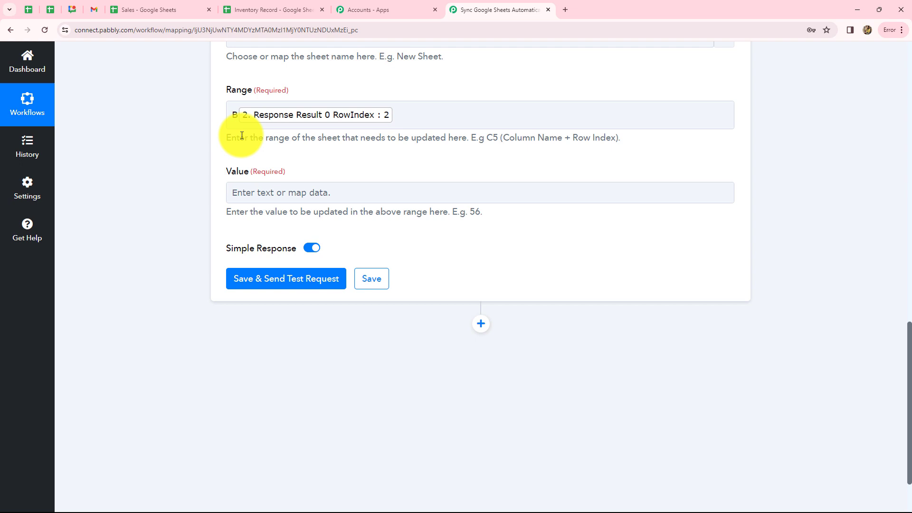
# Map the Value to the Result of the Perform Math Operation step, then save and send a test request
pyautogui.click(266, 193)
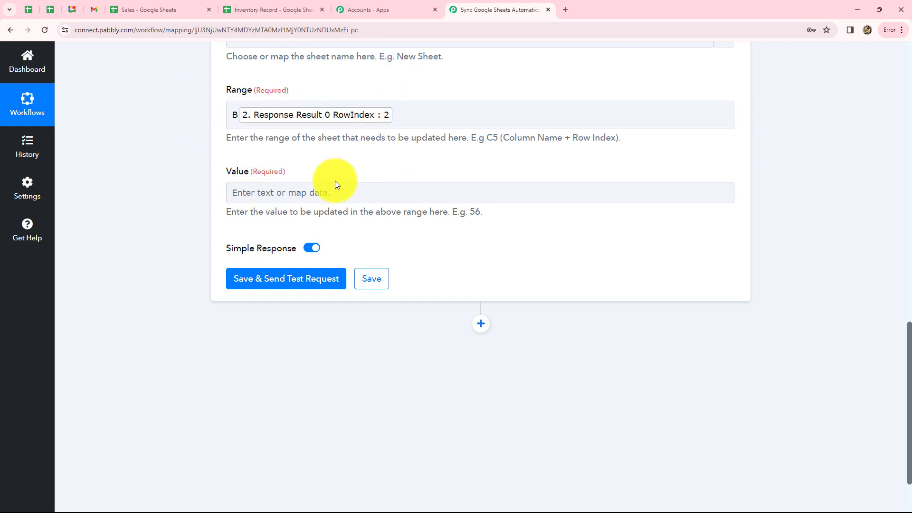
pyautogui.click(315, 192)
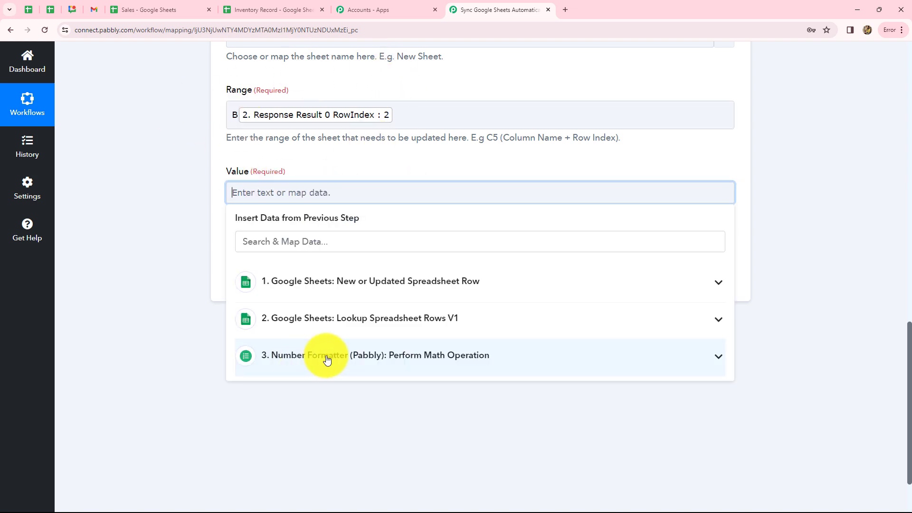
pyautogui.click(326, 360)
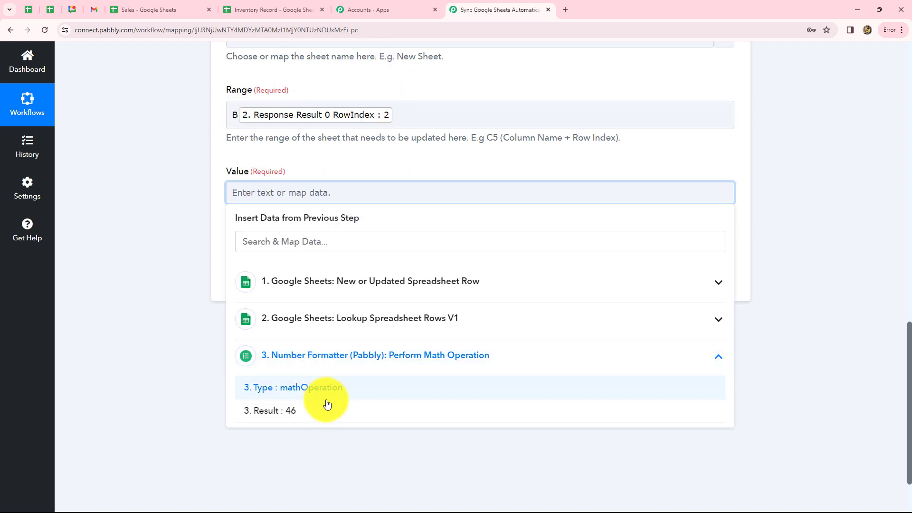
pyautogui.click(296, 411)
pyautogui.click(172, 361)
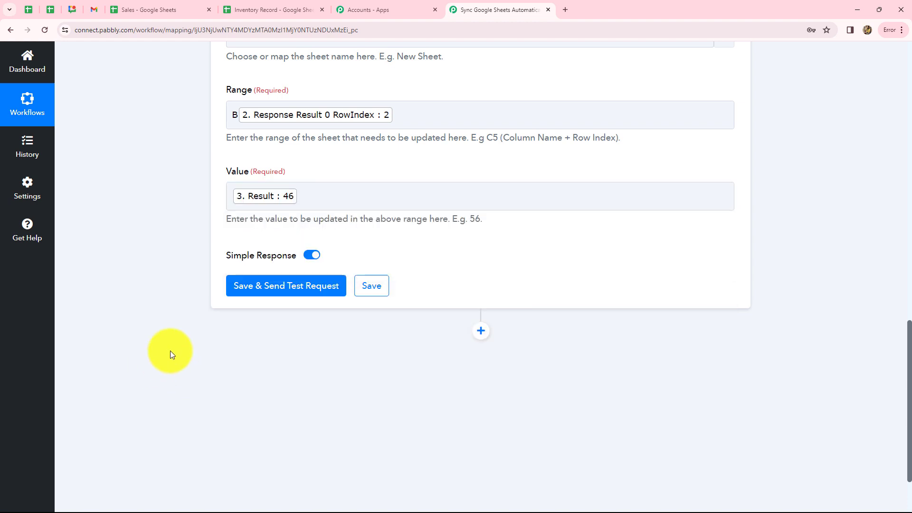
pyautogui.click(253, 287)
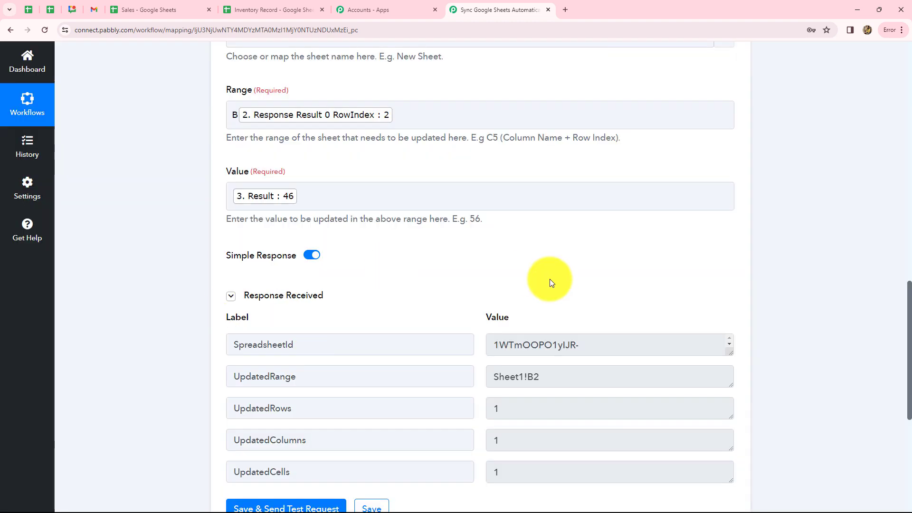
# Check the update response, and compare the stock units in the Inventory Record sheet with the quantities in the Sales sheet
pyautogui.moveTo(602, 345); pyautogui.dragTo(397, 311)
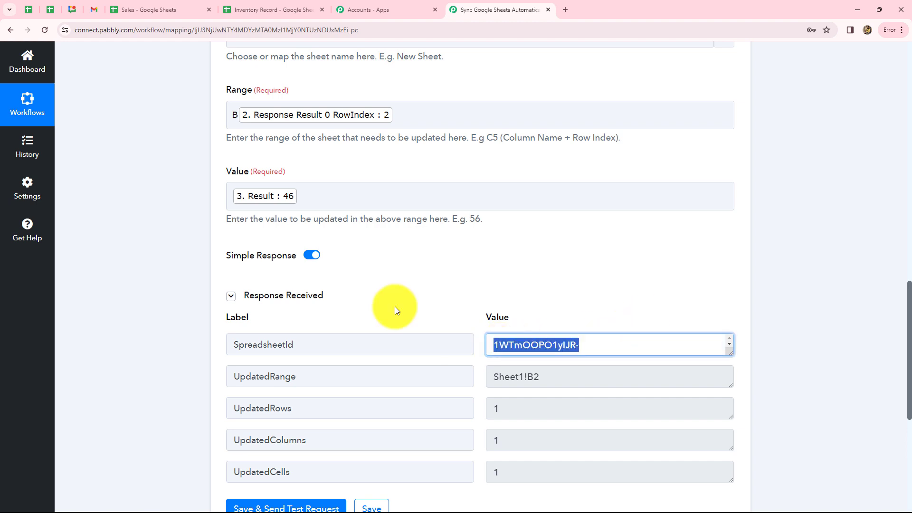
pyautogui.click(272, 7)
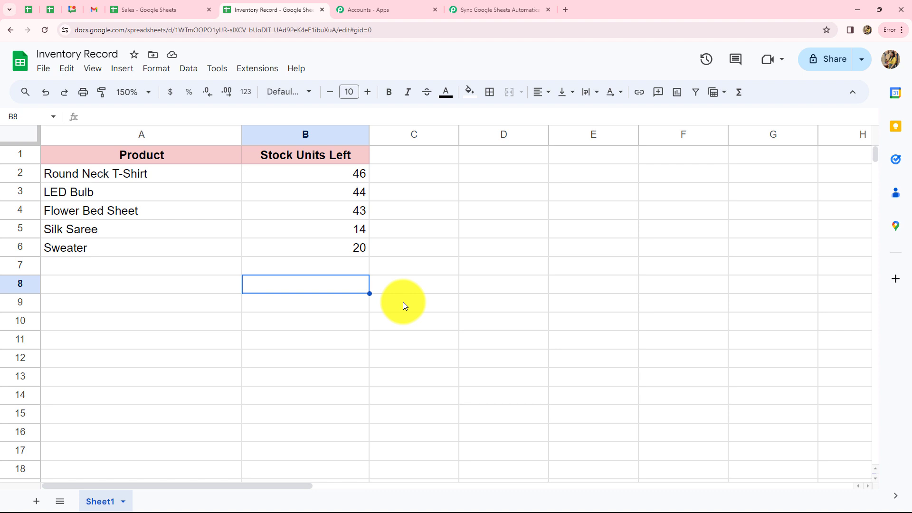
pyautogui.click(183, 13)
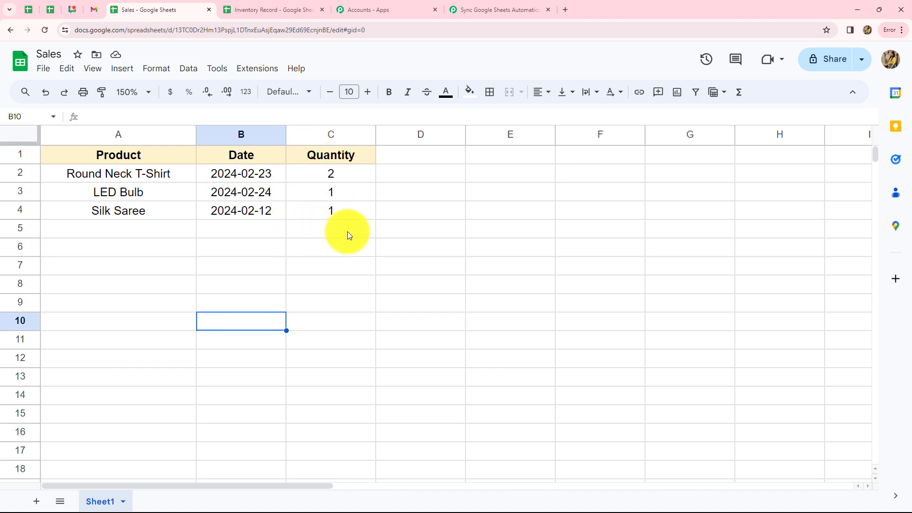
pyautogui.click(280, 9)
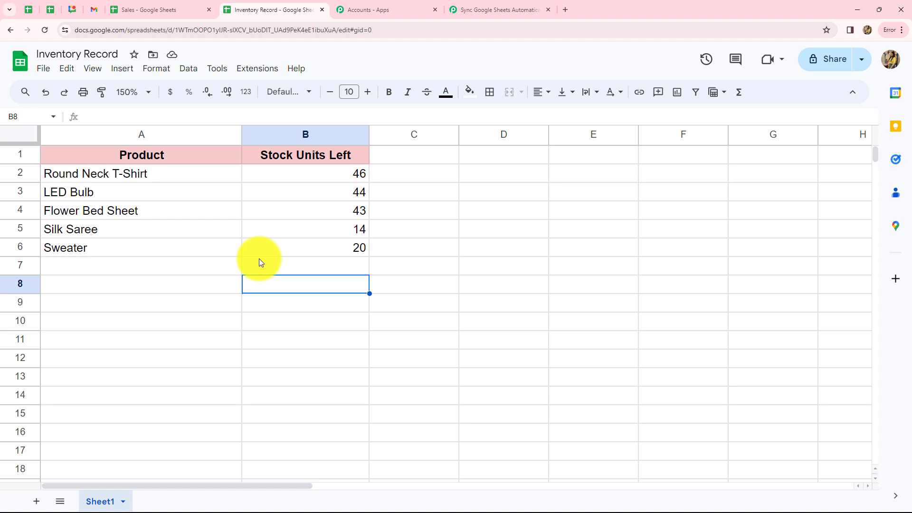
pyautogui.click(140, 6)
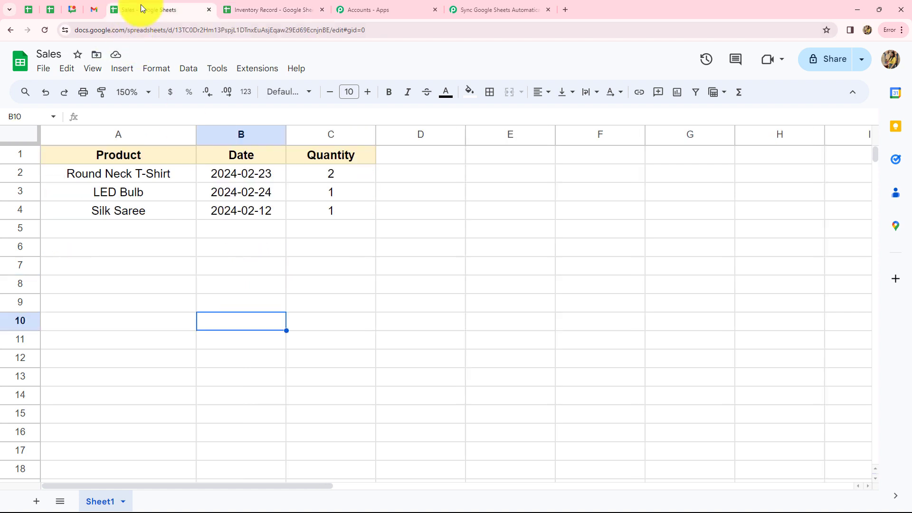
# Record a sale in row 5 of the Sales sheet: Round Neck T-Shirt, date 2024-02-24, quantity 3
pyautogui.click(116, 230)
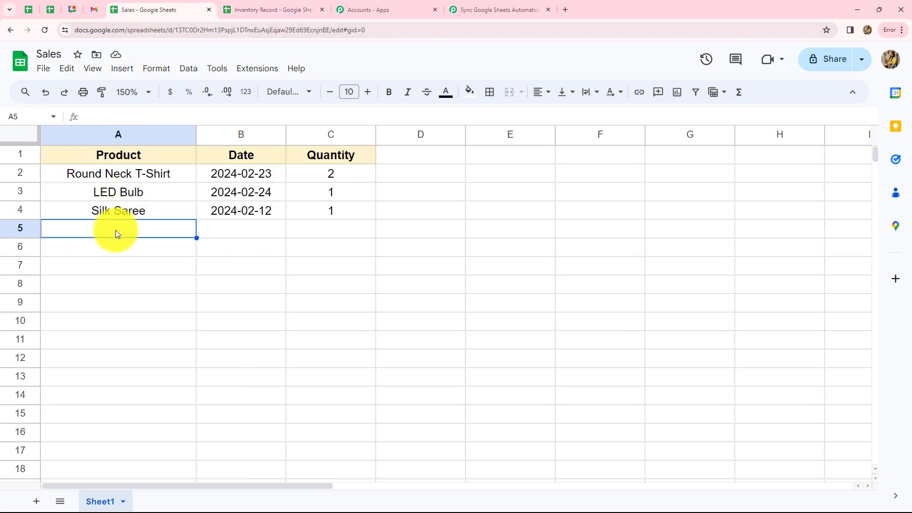
pyautogui.write('Round Neck')
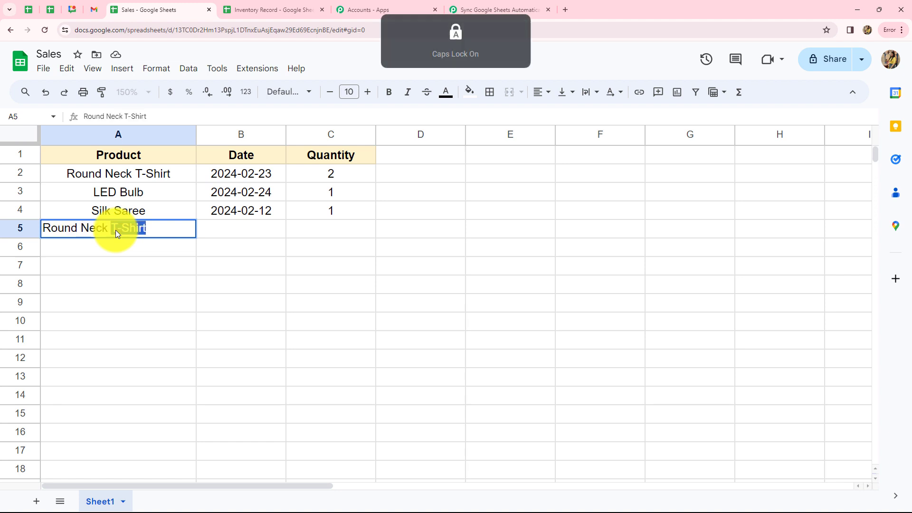
pyautogui.press('Tab')
pyautogui.write('2024-02-24')
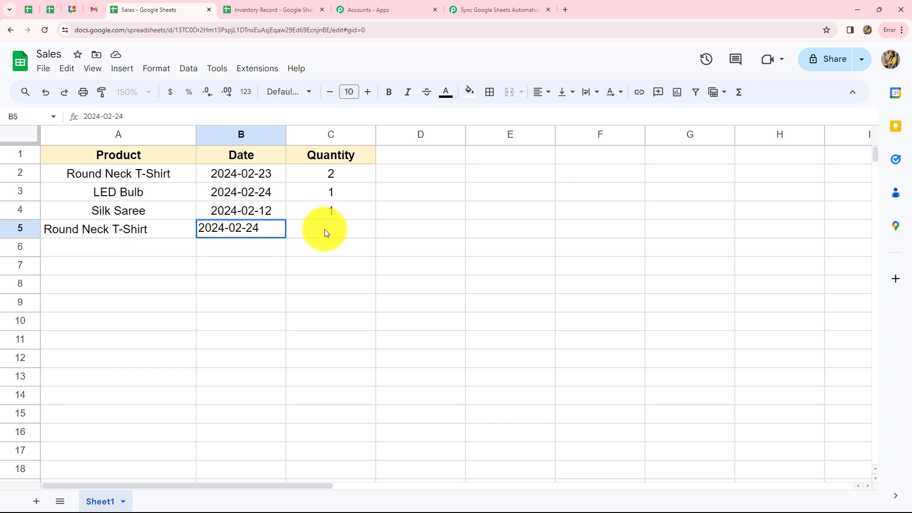
pyautogui.press('Tab')
pyautogui.write('3')
pyautogui.press('Return')
# Center-align the cells of row 5 in the Sales sheet and check the T-Shirt stock in the Inventory Record sheet
pyautogui.moveTo(161, 226); pyautogui.dragTo(332, 233)
pyautogui.click(571, 115)
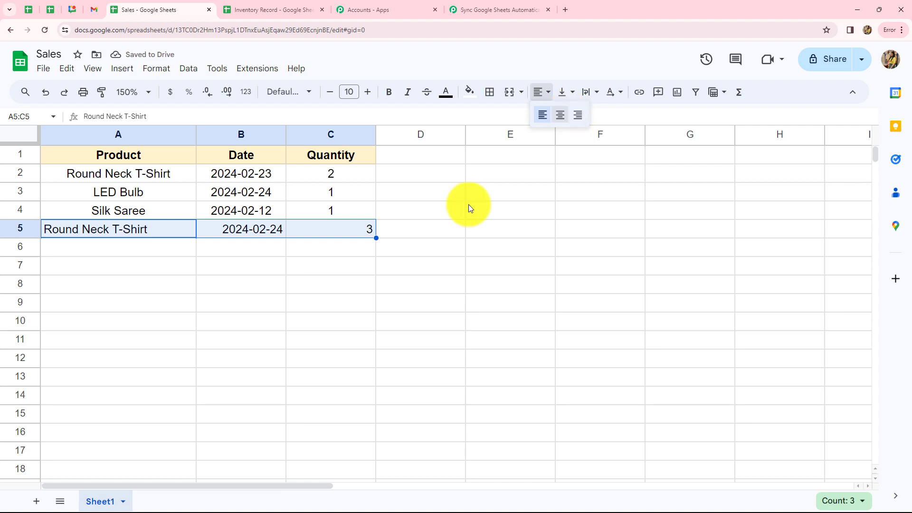
pyautogui.click(421, 247)
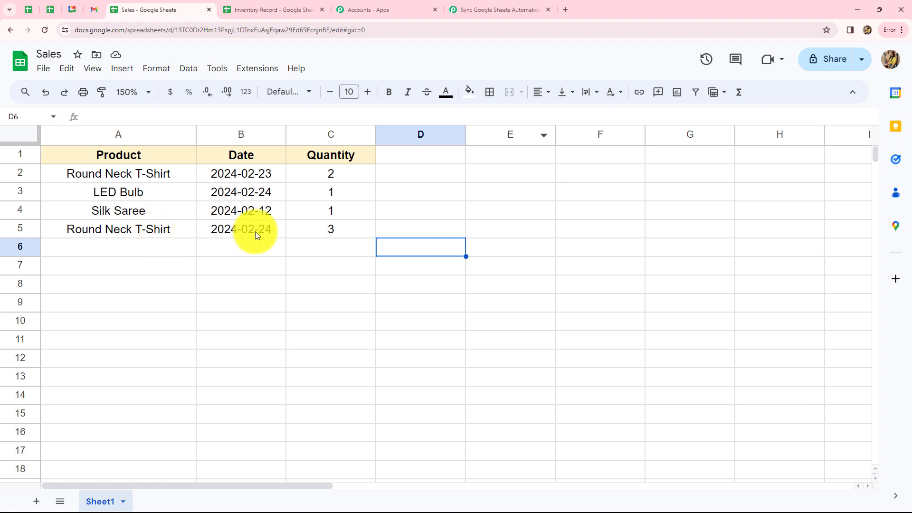
pyautogui.click(264, 5)
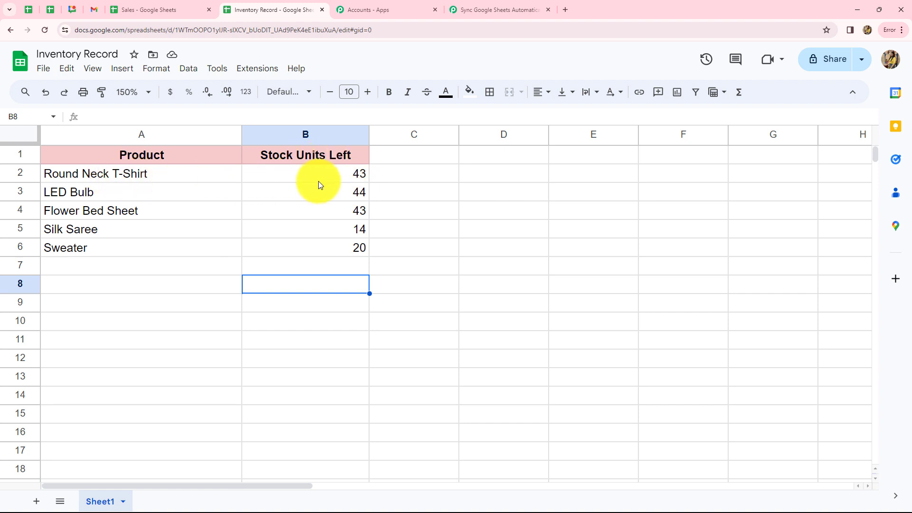
# Record a Silk Saree sale dated 2024-02-21 with quantity 3 in Sales row 6, and check its stock in Inventory Record
pyautogui.click(133, 11)
pyautogui.click(103, 247)
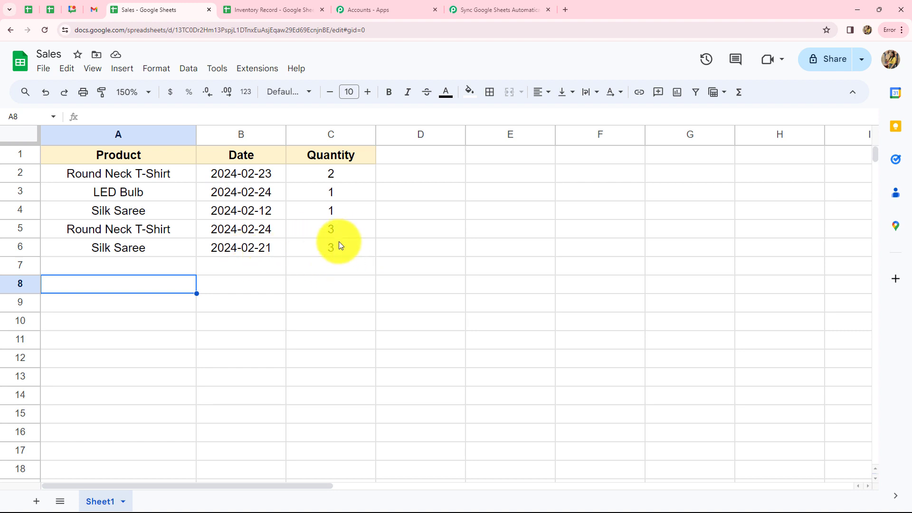
pyautogui.click(264, 9)
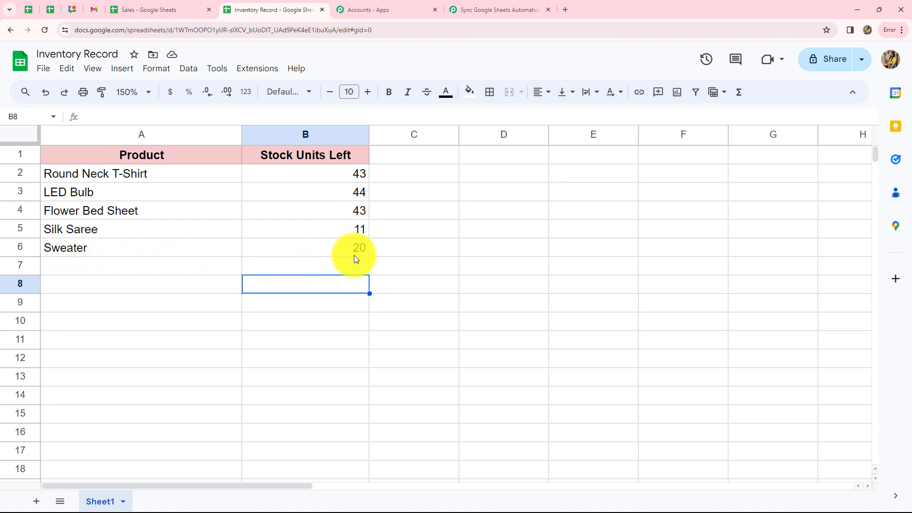
# Record a Sweater sale dated 2024-02-22 with quantity 4 in Sales row 7, and check its stock in Inventory Record
pyautogui.click(183, 9)
pyautogui.click(128, 266)
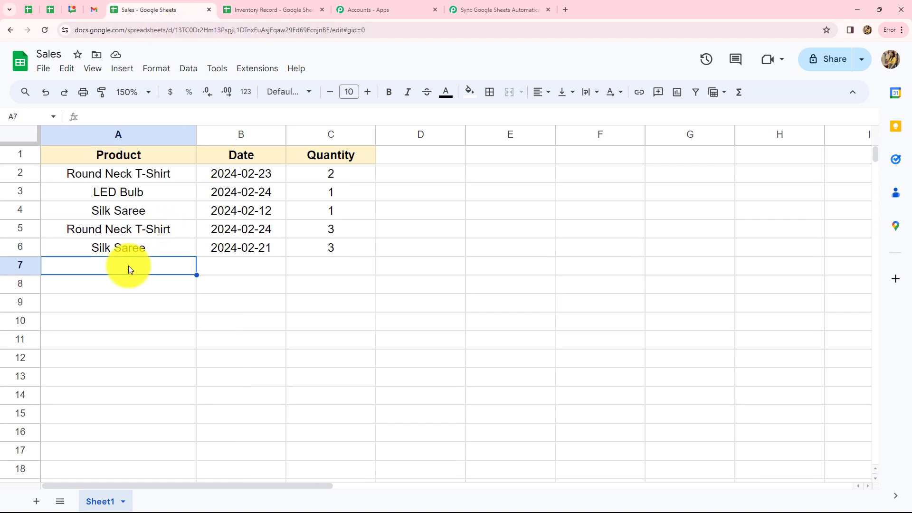
pyautogui.press('capslock')
pyautogui.write('Sweater')
pyautogui.click(272, 245)
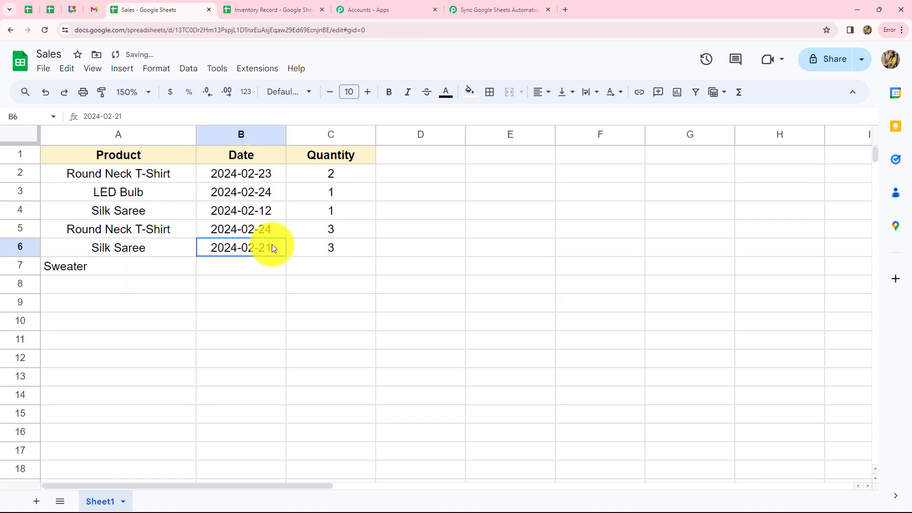
pyautogui.moveTo(286, 257); pyautogui.dragTo(280, 270)
pyautogui.click(323, 269)
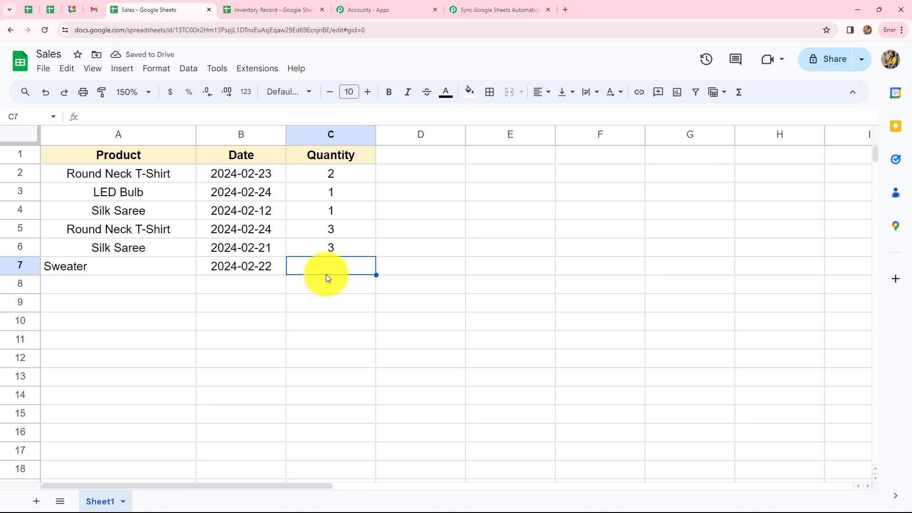
pyautogui.write('4')
pyautogui.press('Return')
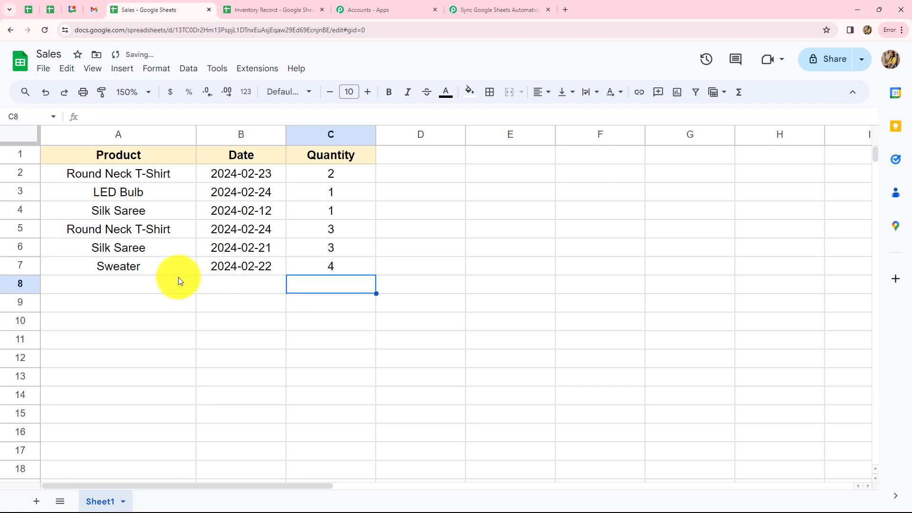
pyautogui.click(263, 10)
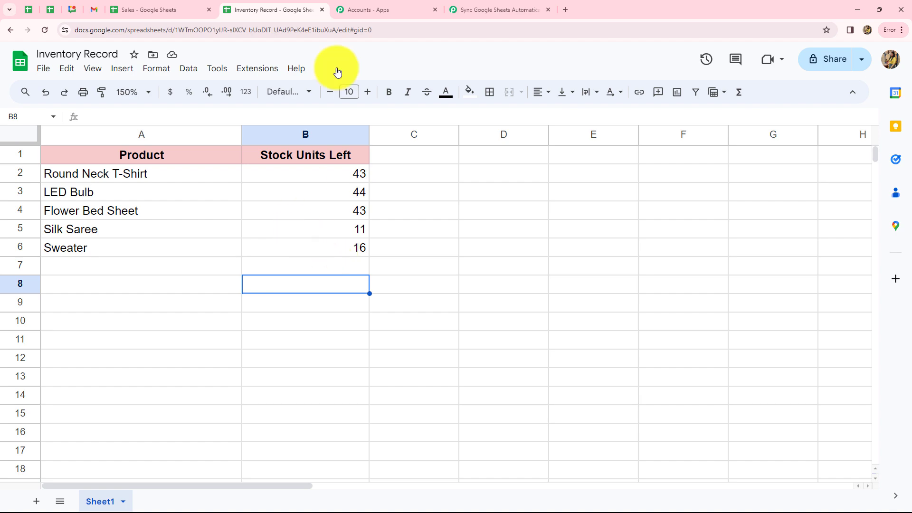
# Review the trigger and action steps of the Sync Google Sheets Automatically workflow in Pabbly Connect
pyautogui.click(470, 9)
pyautogui.scroll(5, 860, 302)
pyautogui.scroll(10, 854, 300)
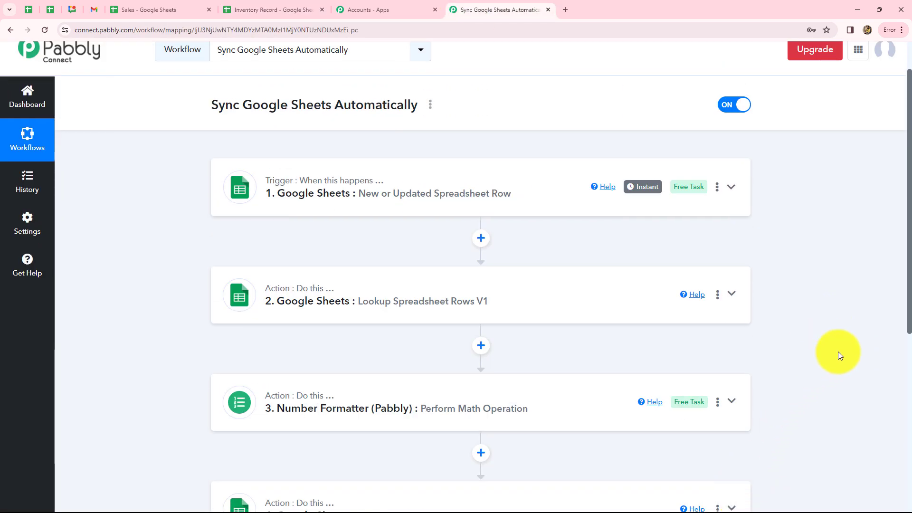
pyautogui.scroll(-4, 838, 351)
pyautogui.scroll(4, 838, 351)
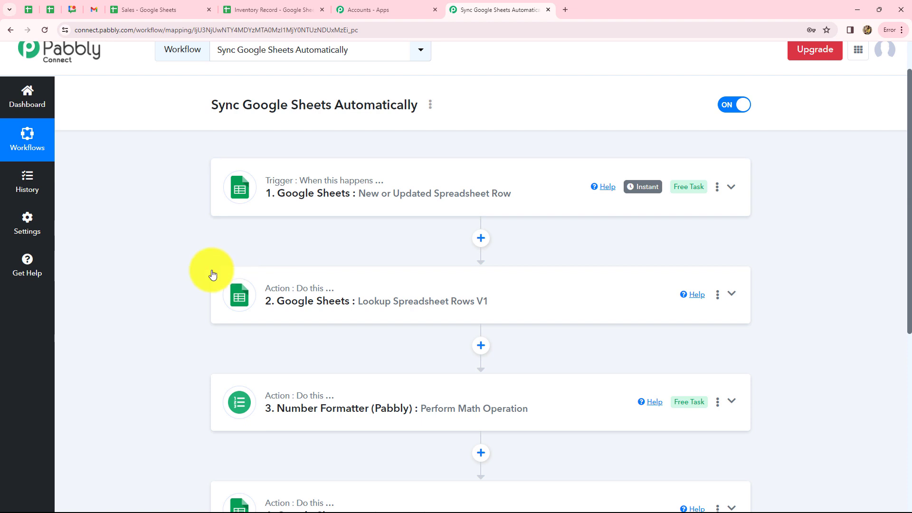
pyautogui.scroll(-3, 385, 371)
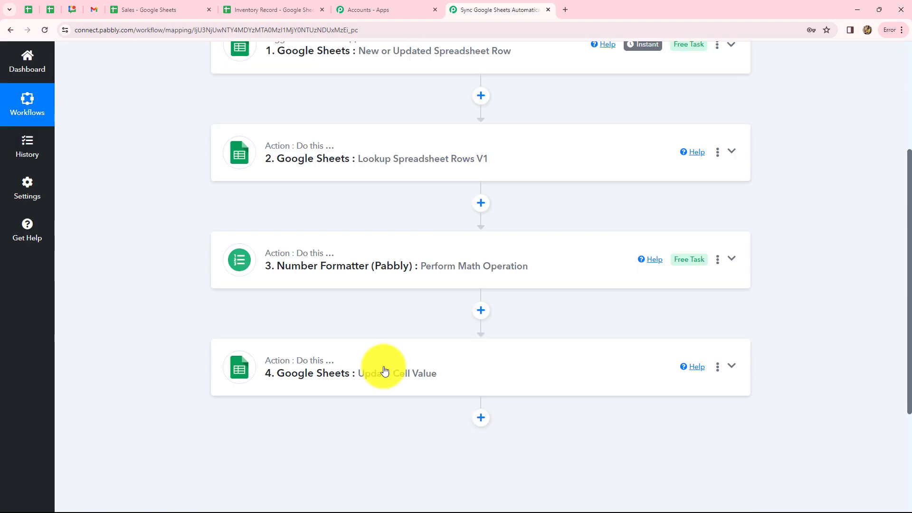
pyautogui.scroll(3, 385, 371)
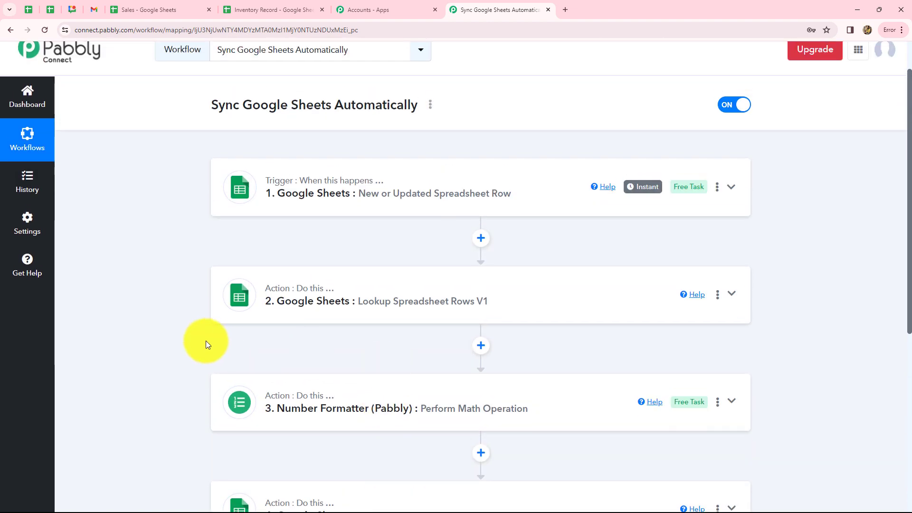
pyautogui.scroll(-3, 164, 324)
pyautogui.scroll(3, 164, 324)
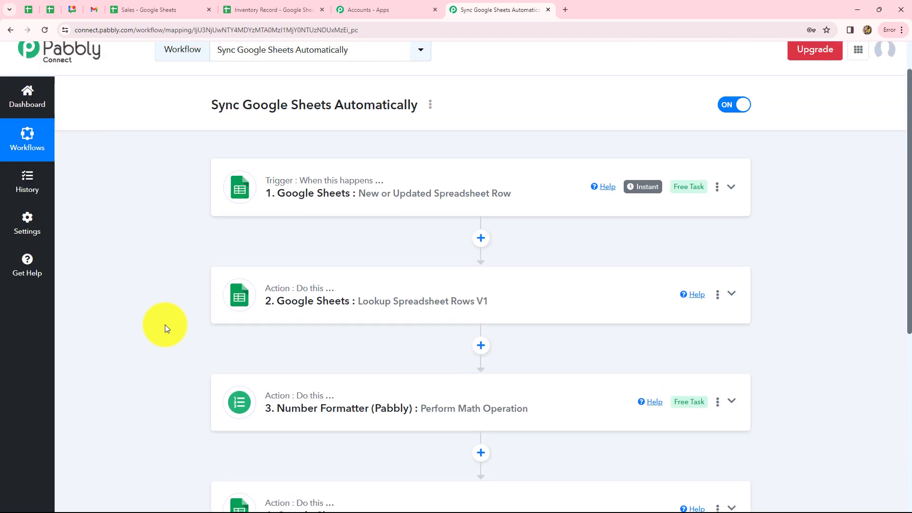